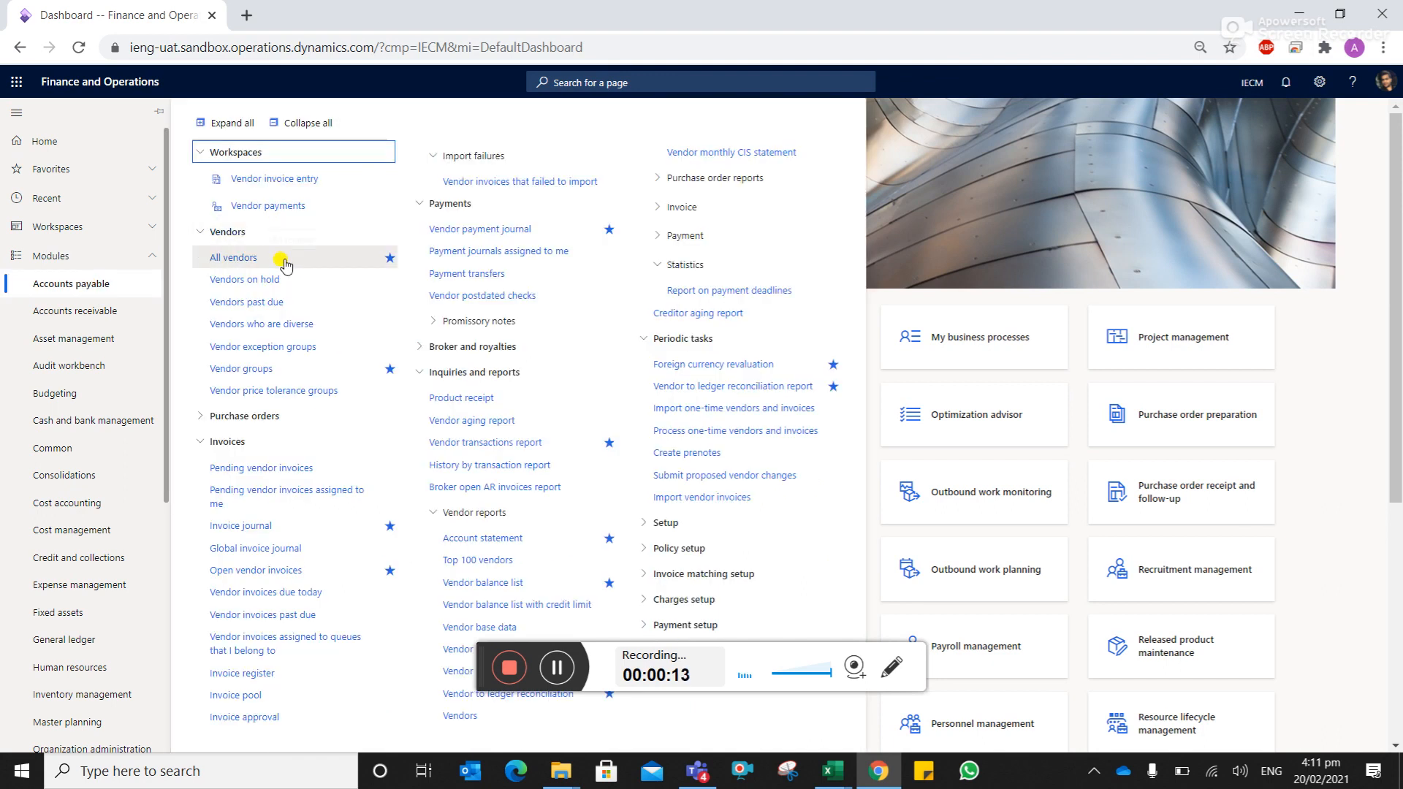
- Go to Accounts payable and open the All vendors list page
{"action": "left_click", "coordinate": [283, 264]}
{"action": "left_click", "coordinate": [559, 668]}
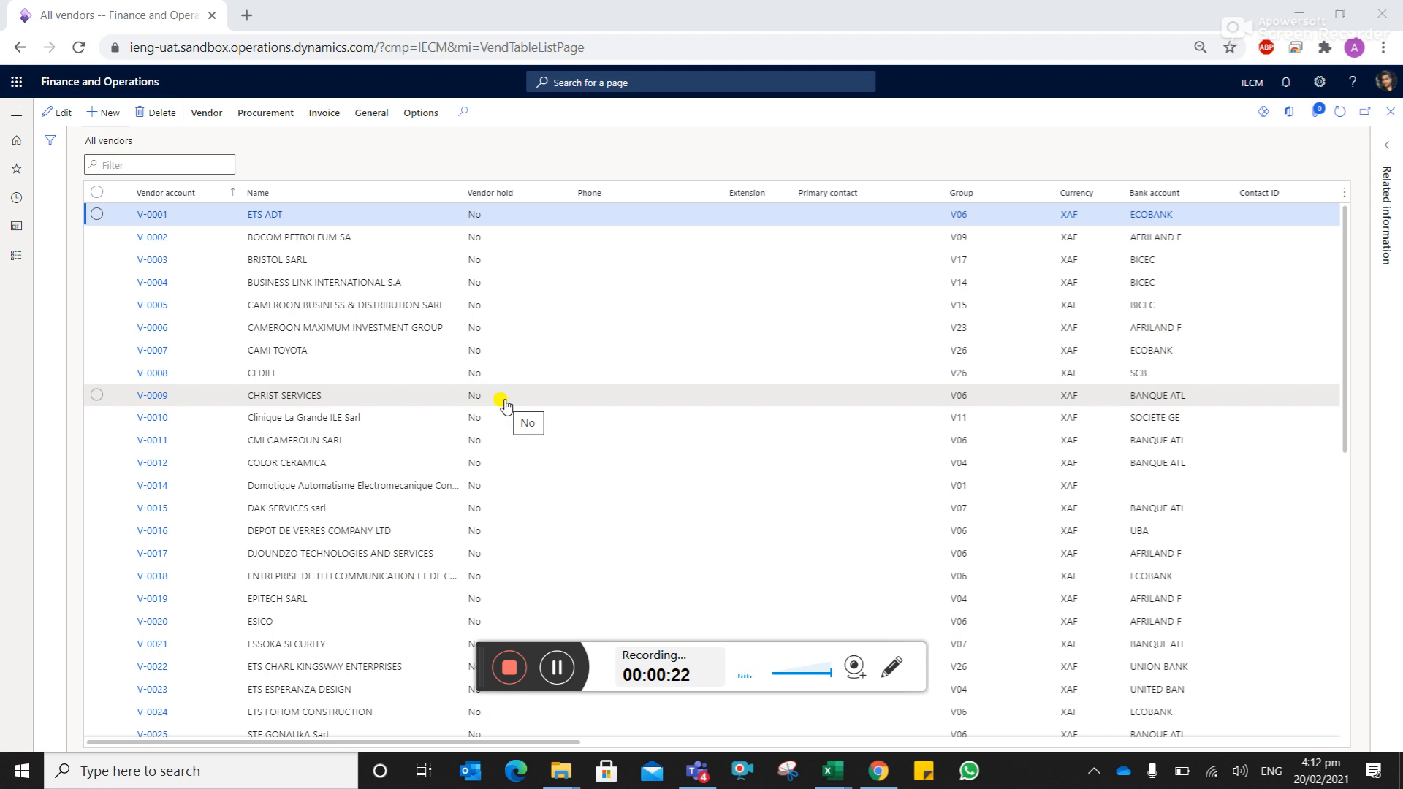
- Create a new vendor, enter the vendor's name, and cancel the party lookup
{"action": "left_click", "coordinate": [108, 118]}
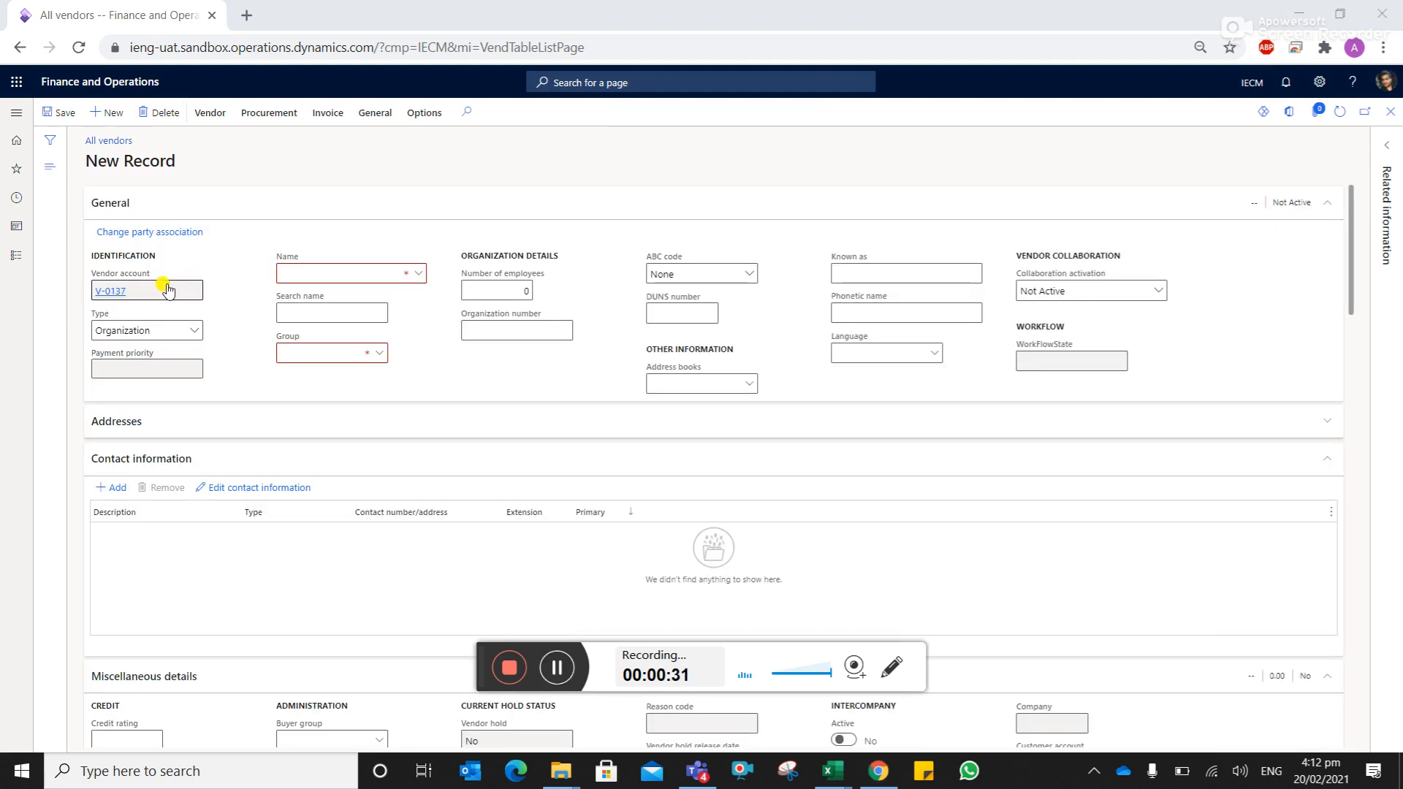
{"action": "left_click", "coordinate": [328, 273]}
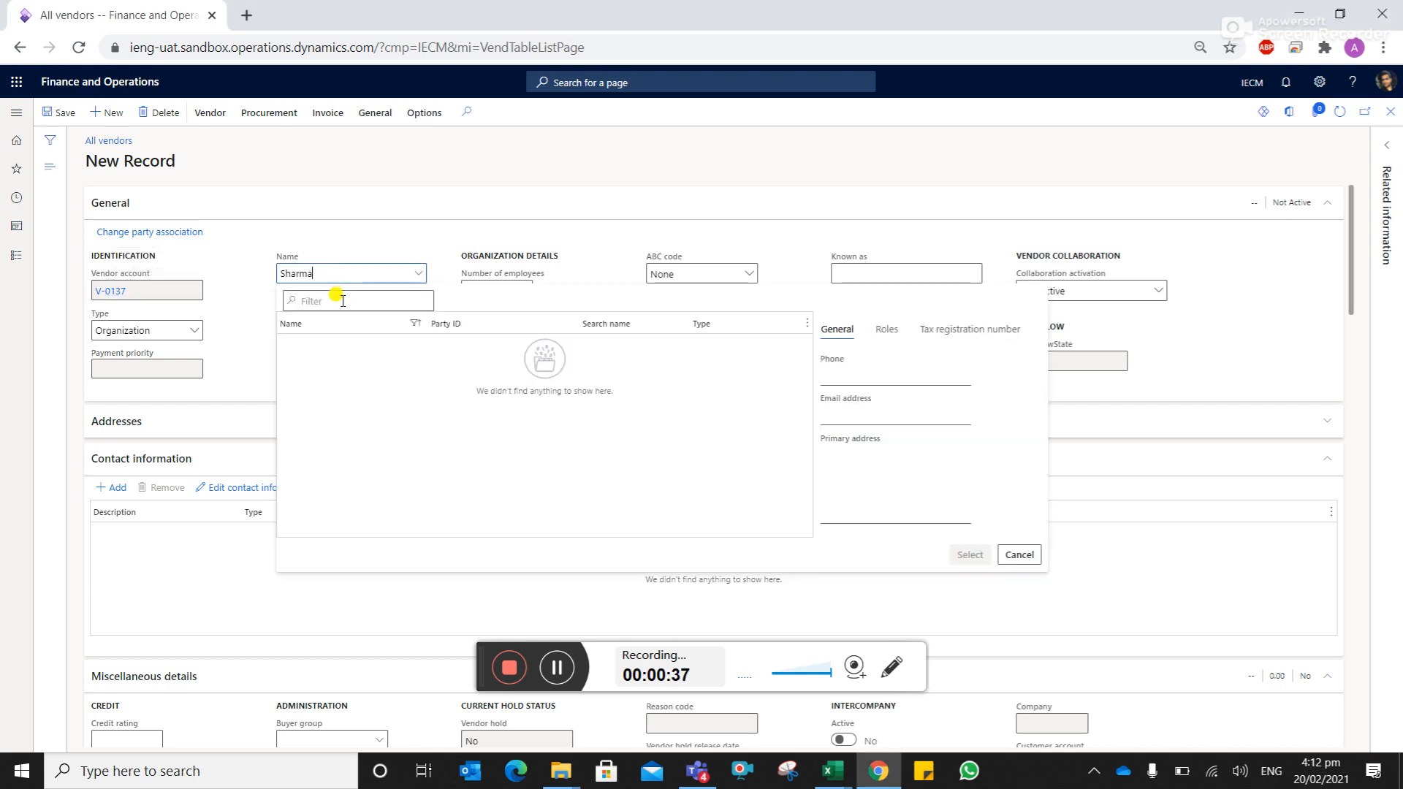
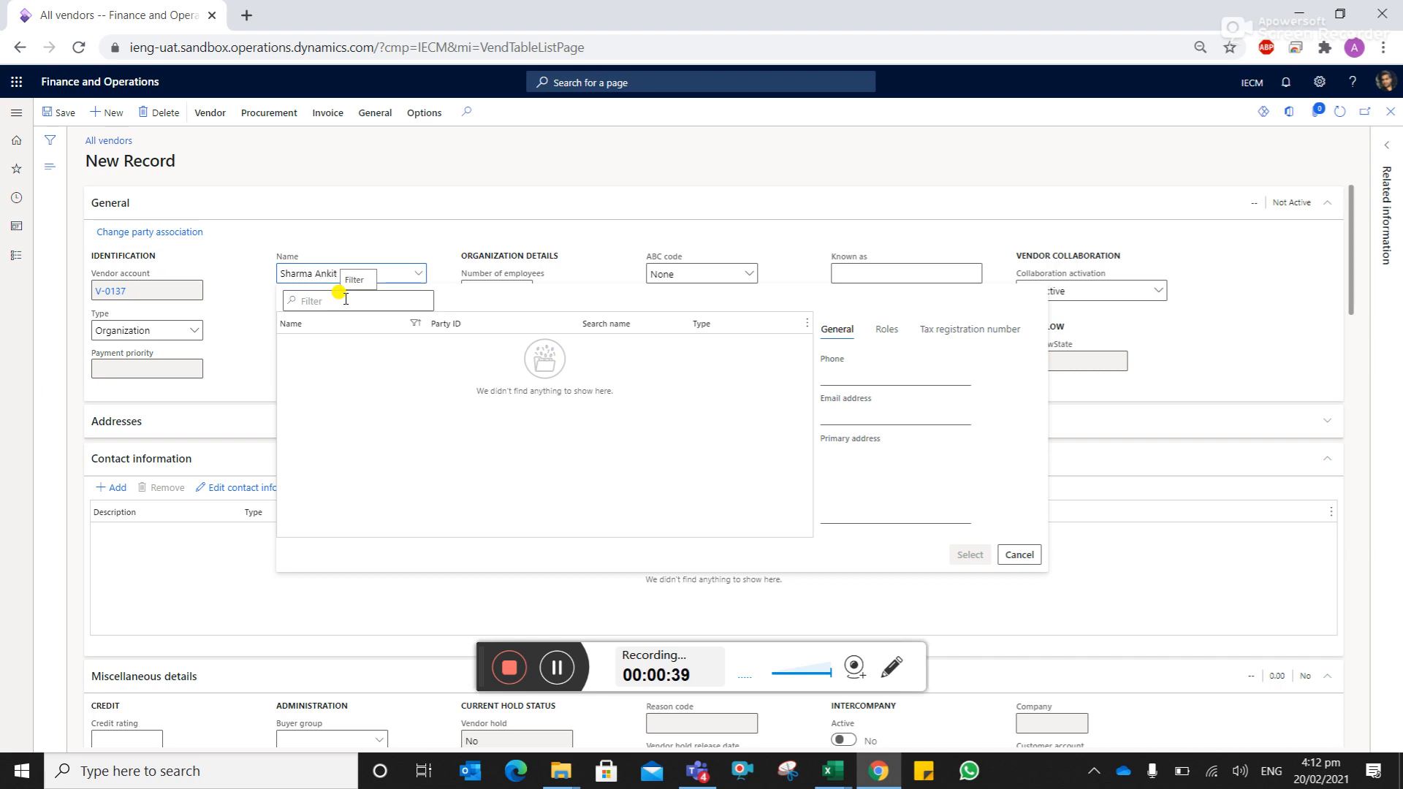
{"action": "left_click", "coordinate": [1035, 561]}
{"action": "left_click", "coordinate": [376, 352]}
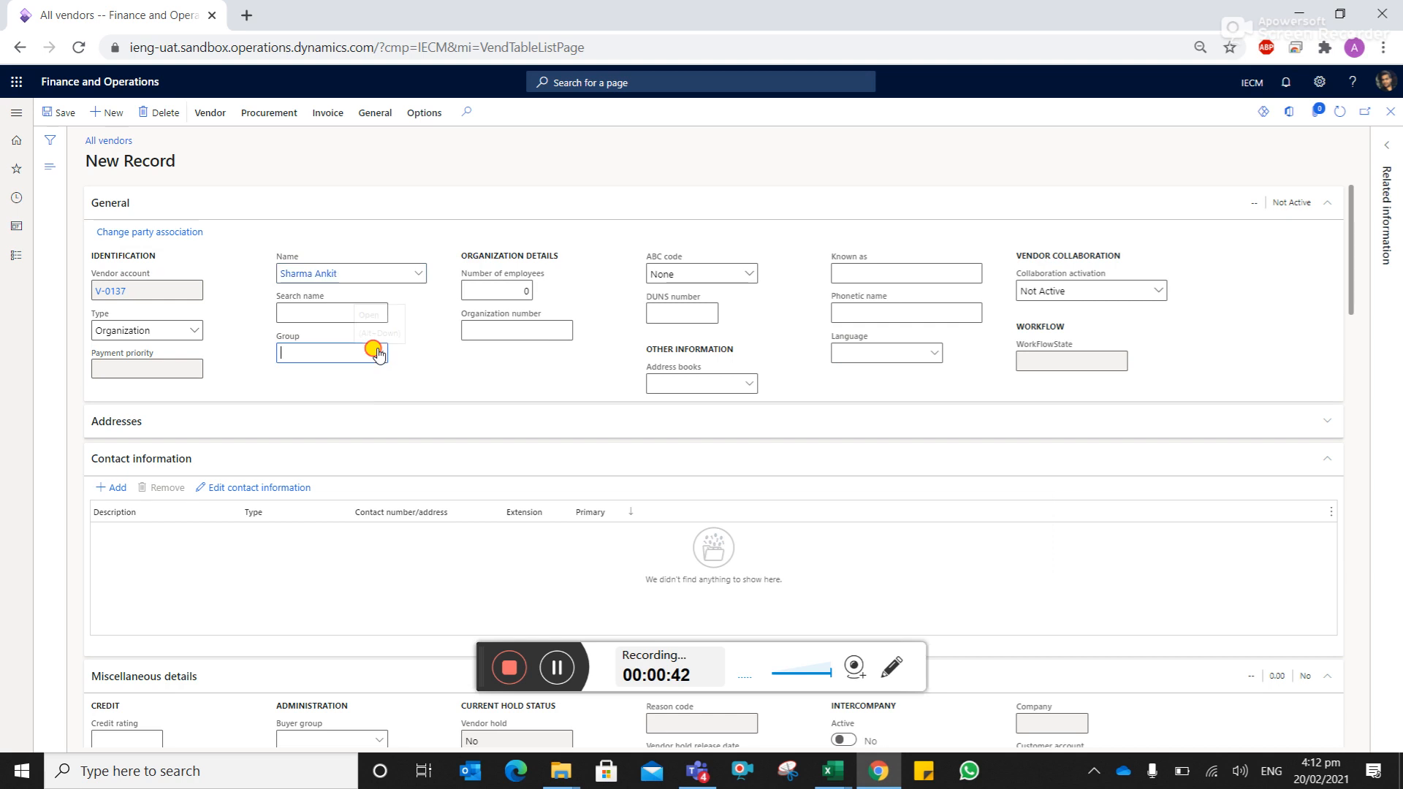
- Set vendor group V01 and language en-US, then expand the Addresses section
{"action": "left_click", "coordinate": [378, 354]}
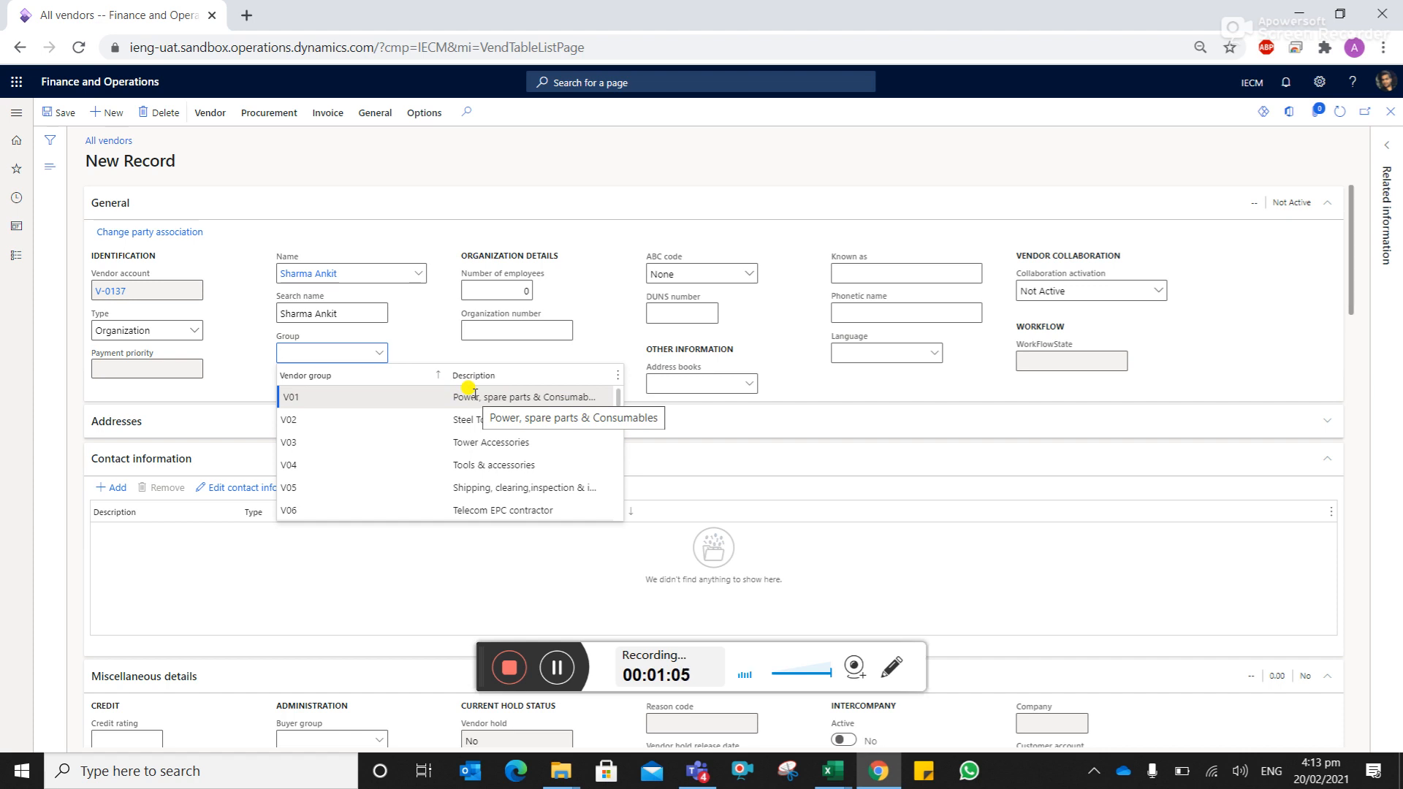
{"action": "left_click", "coordinate": [474, 397]}
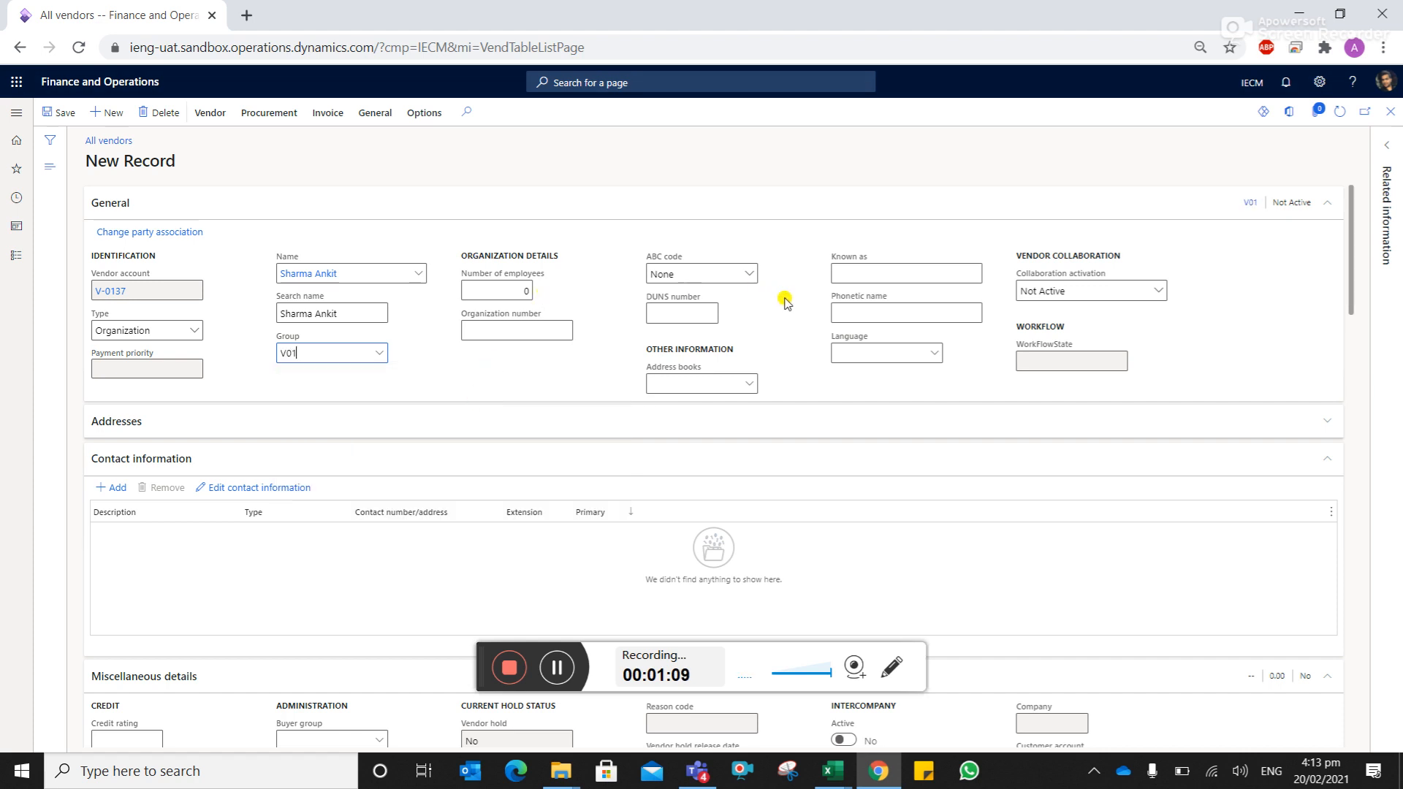
{"action": "left_click", "coordinate": [875, 350]}
{"action": "type", "text": "en-us"}
{"action": "left_click", "coordinate": [953, 554]}
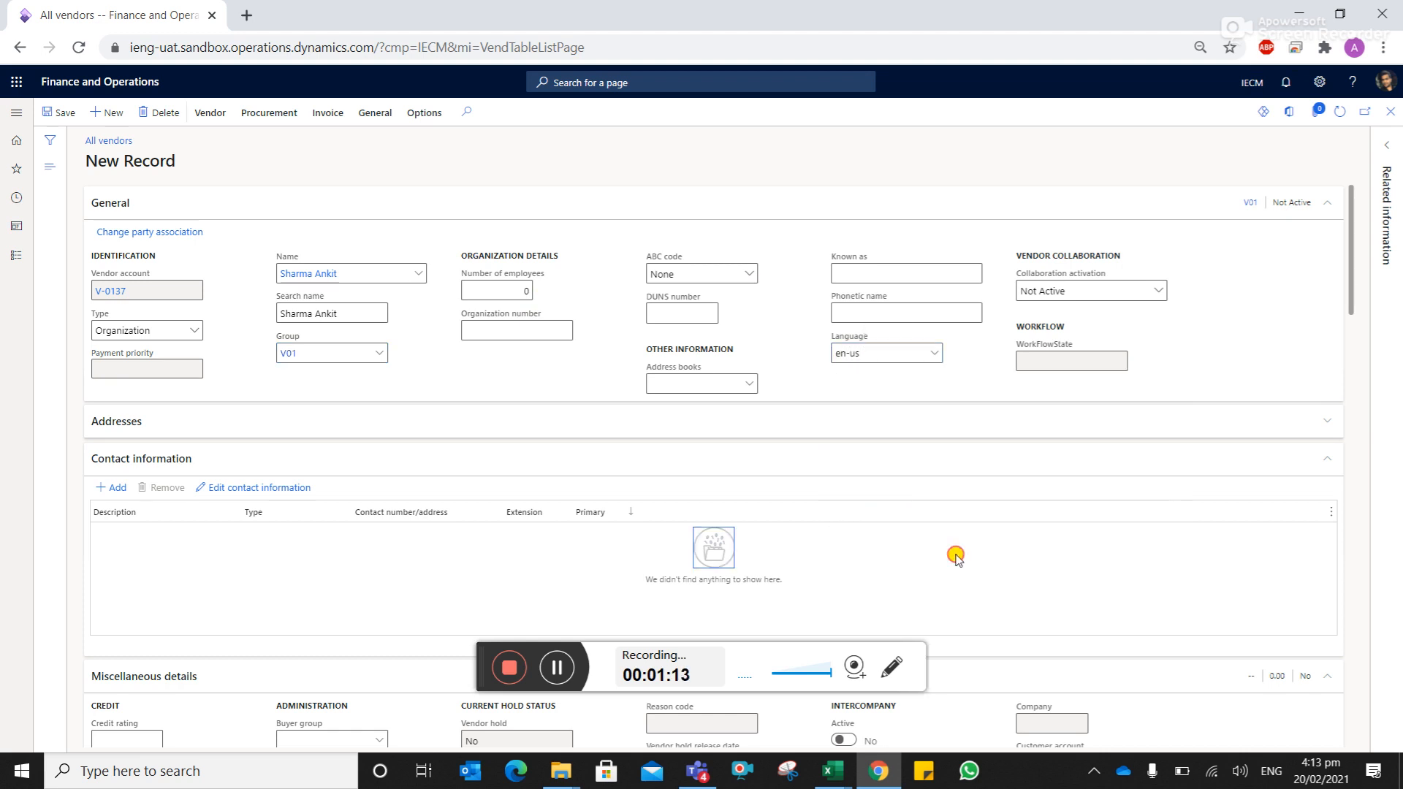
{"action": "left_click", "coordinate": [1329, 422]}
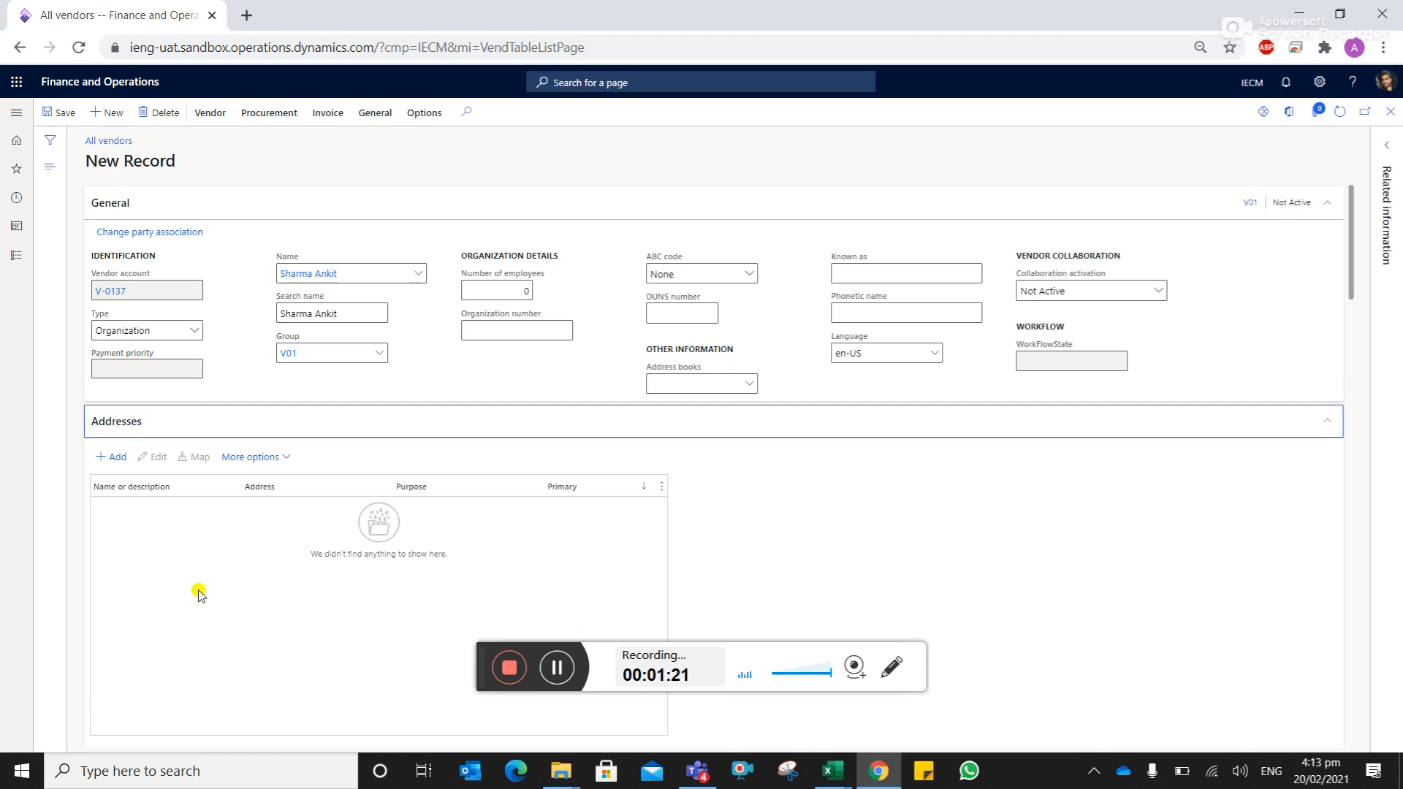
- Add a primary Business address named Office, country CAF, with a placeholder street line
{"action": "left_click", "coordinate": [115, 458]}
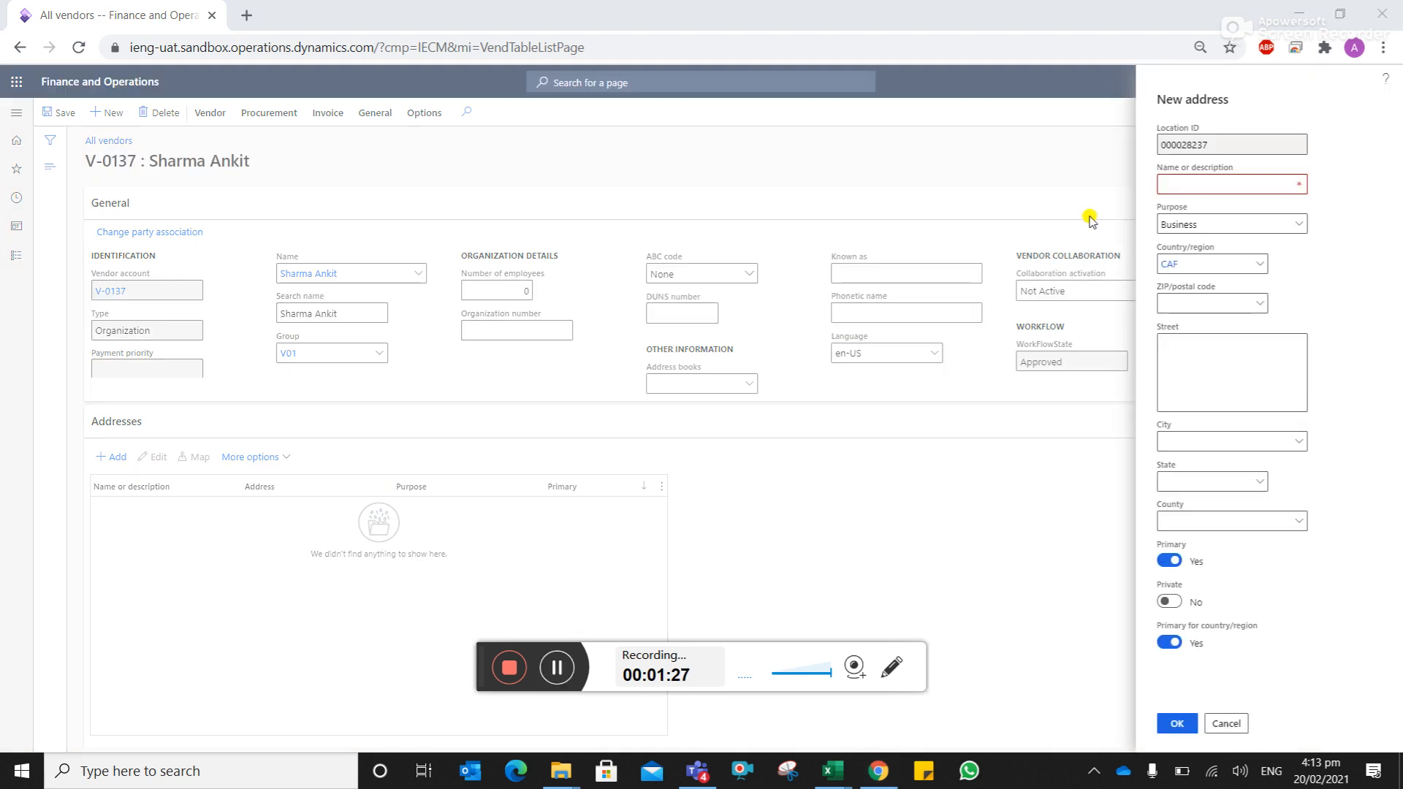
{"action": "left_click", "coordinate": [1224, 183]}
{"action": "type", "text": "Offc"}
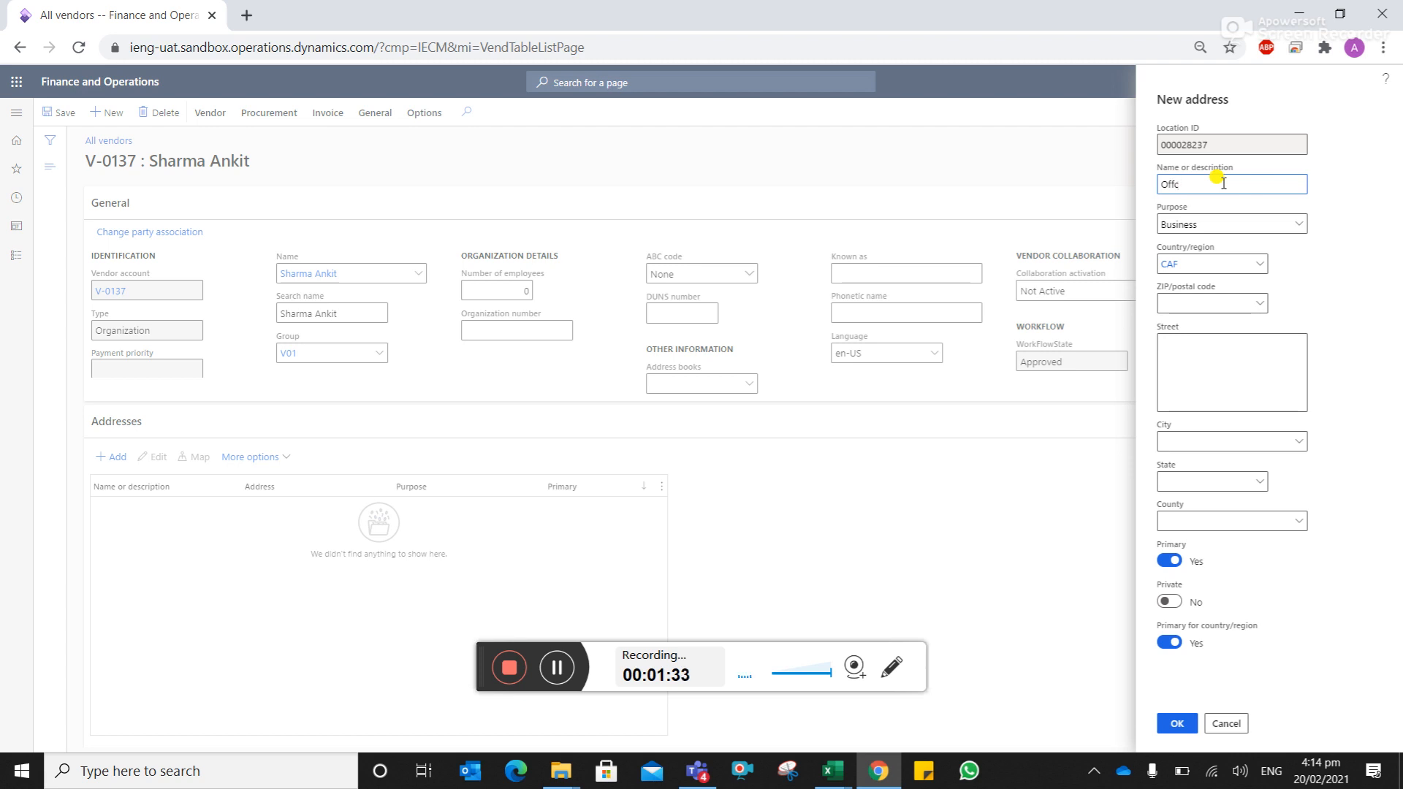
{"action": "type", "text": "ieice"}
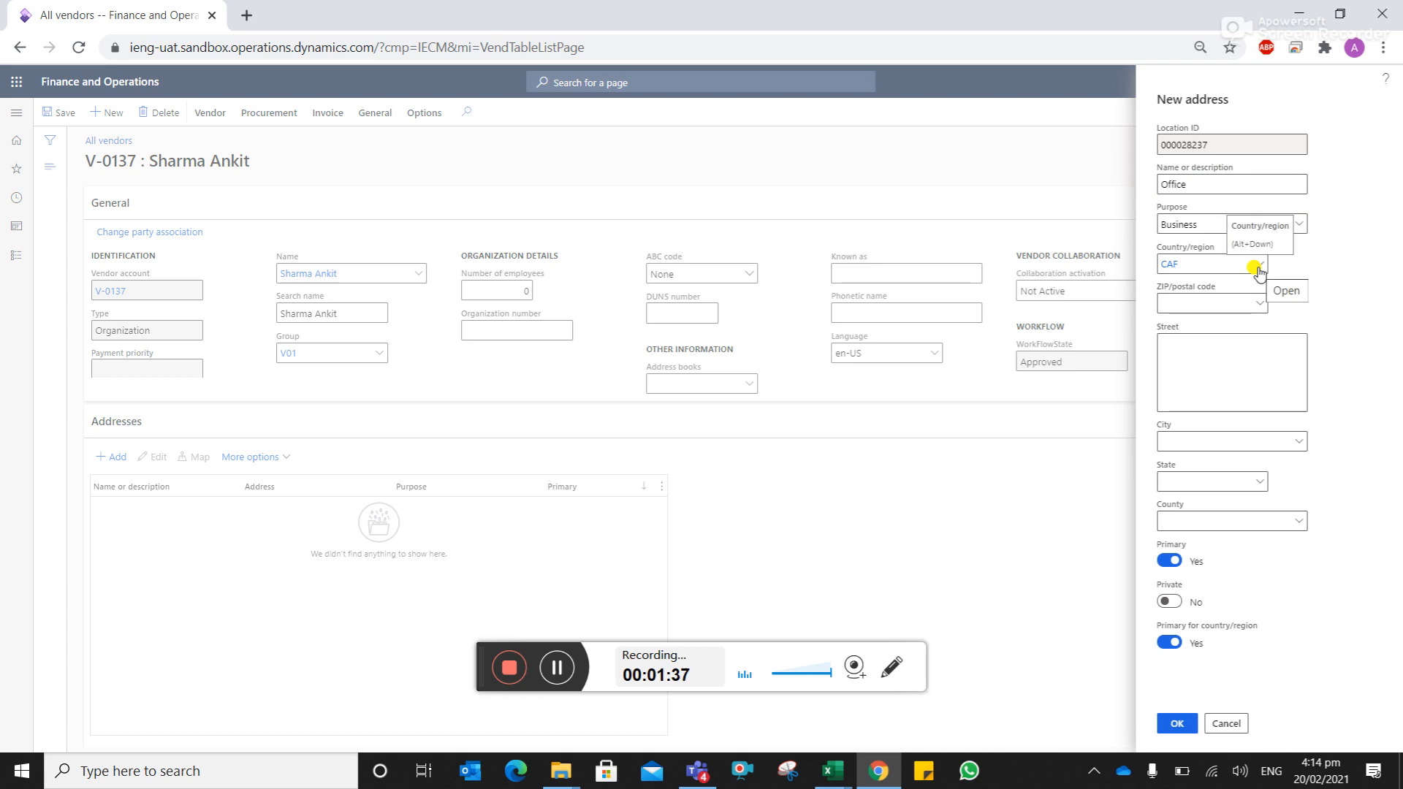
{"action": "left_click", "coordinate": [1202, 373]}
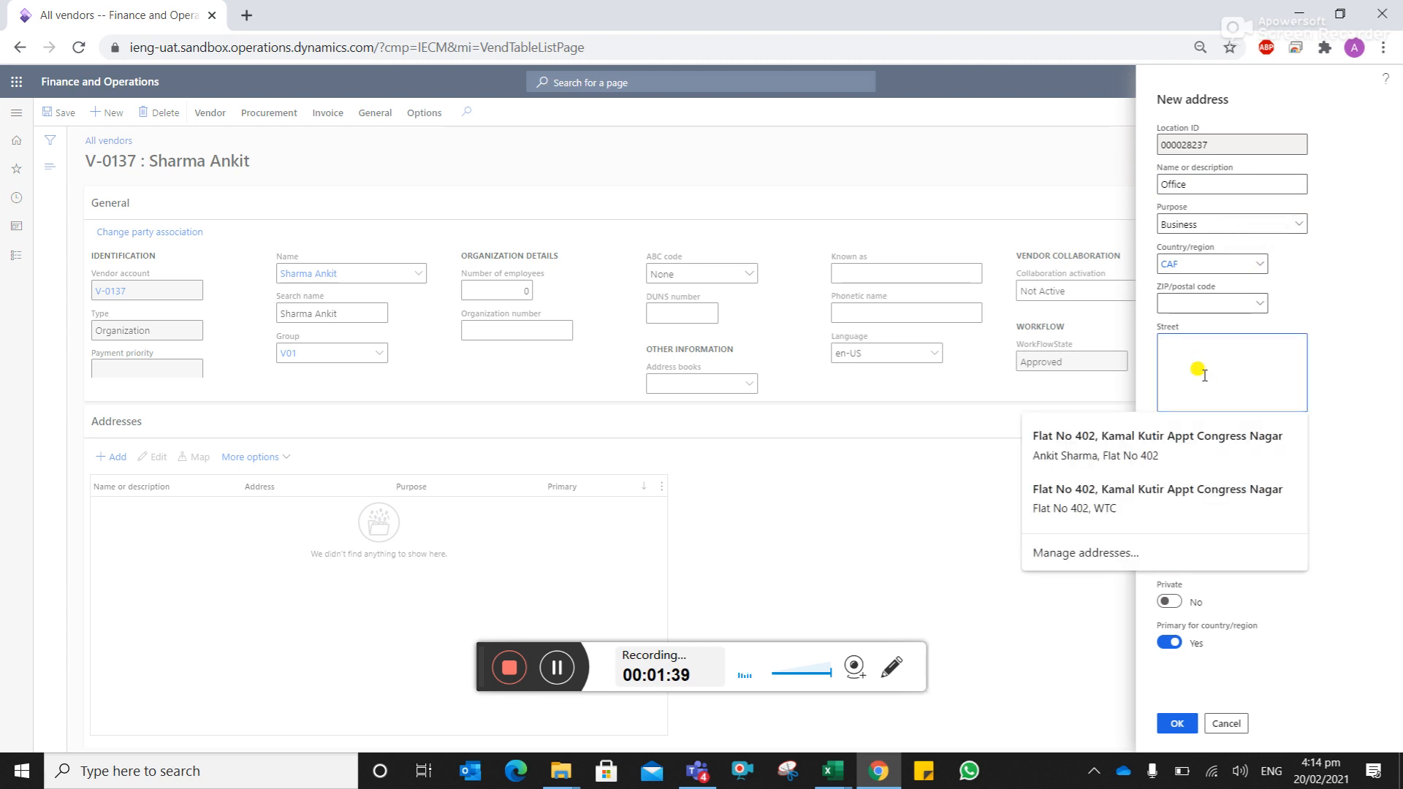
{"action": "type", "text": "Address gghjkkk"}
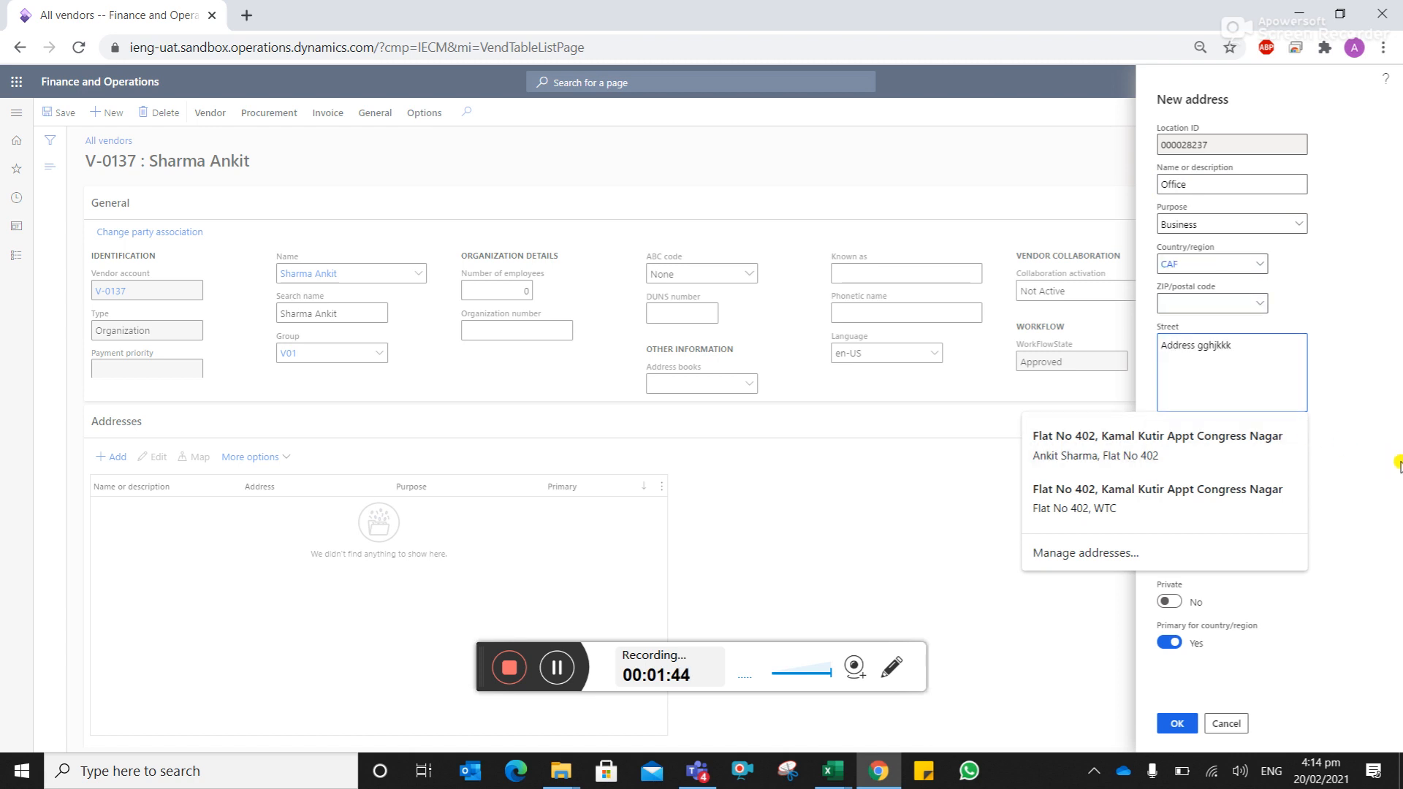
{"action": "left_click", "coordinate": [1396, 462]}
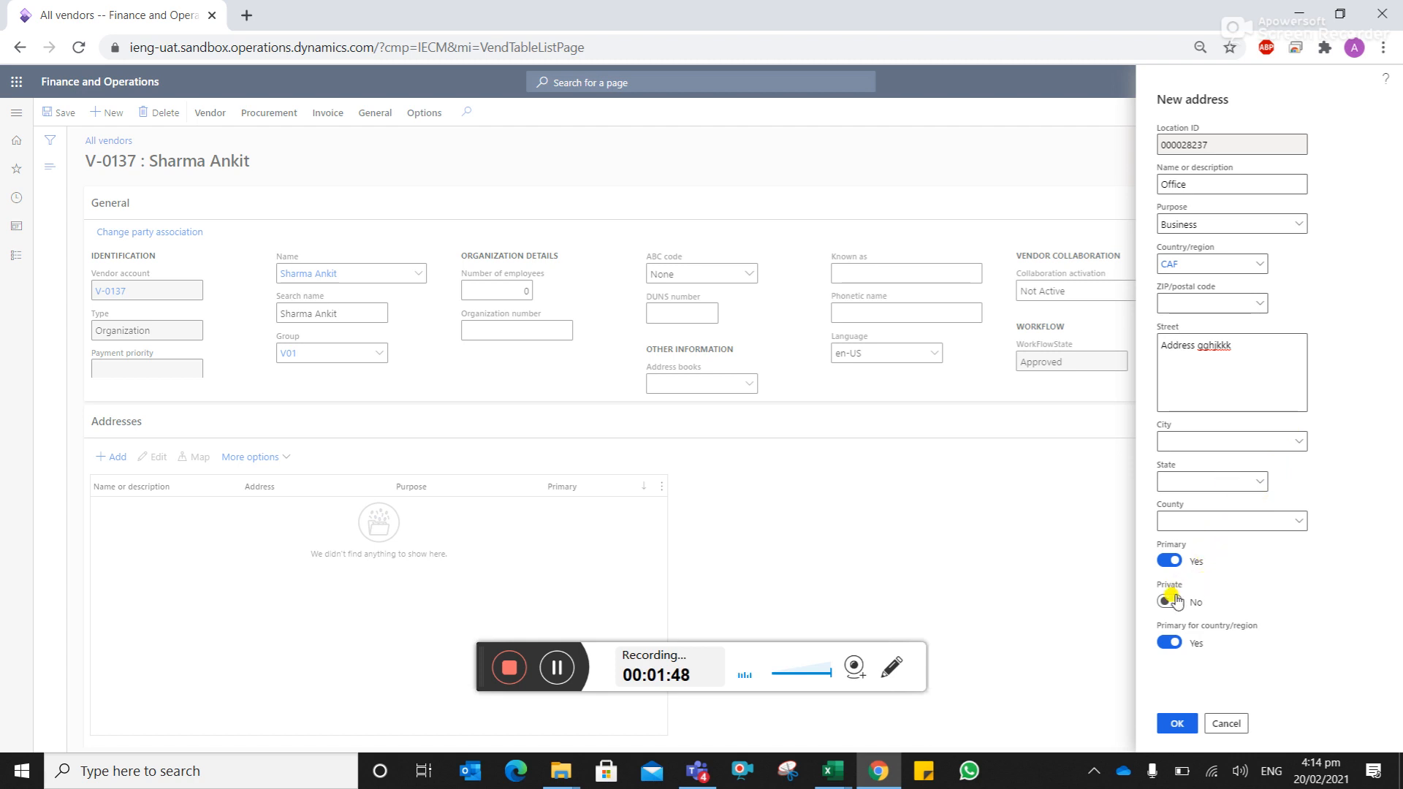
{"action": "left_click", "coordinate": [1177, 723]}
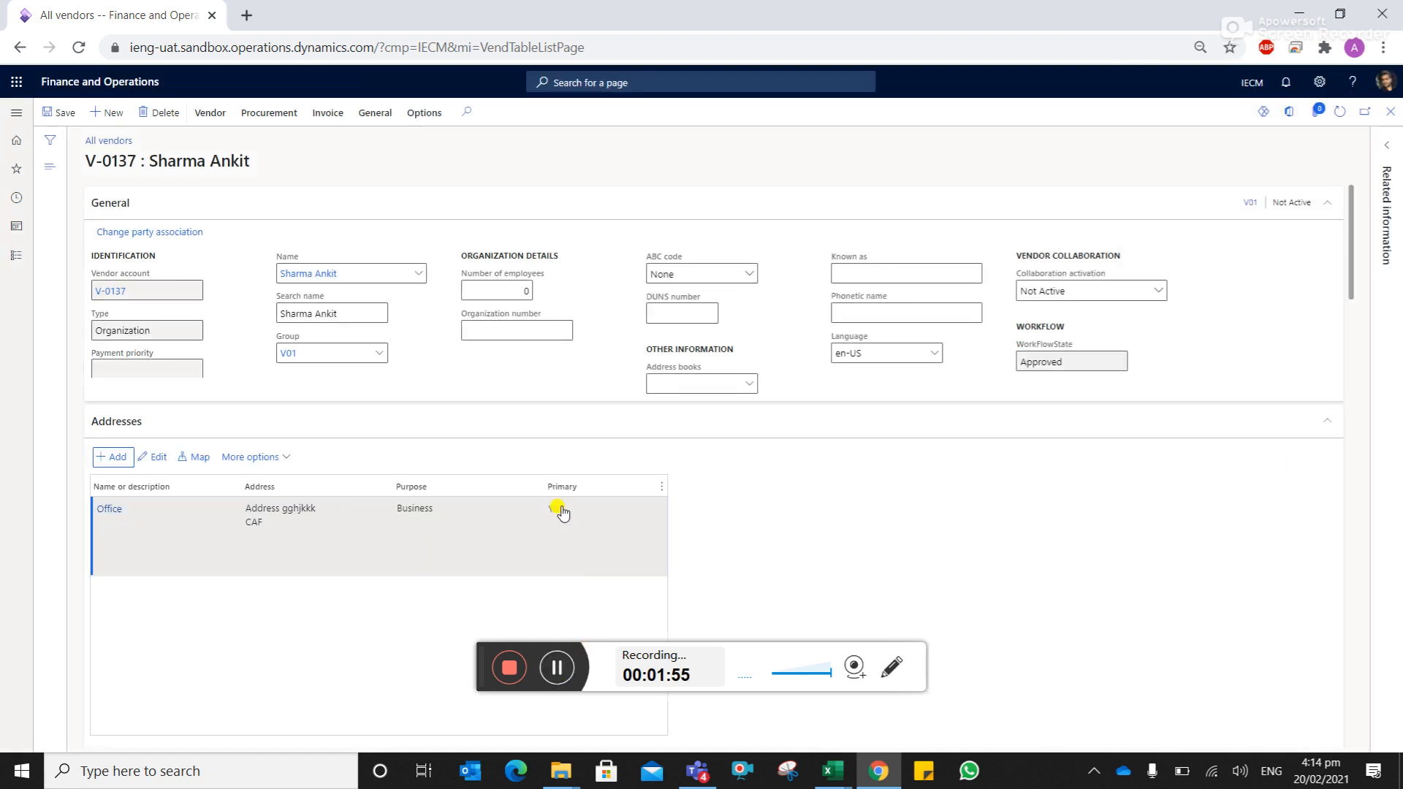
- Add an Office contact entry with number 12346
{"action": "scroll", "coordinate": [581, 519], "scroll_direction": "down", "scroll_amount": 5}
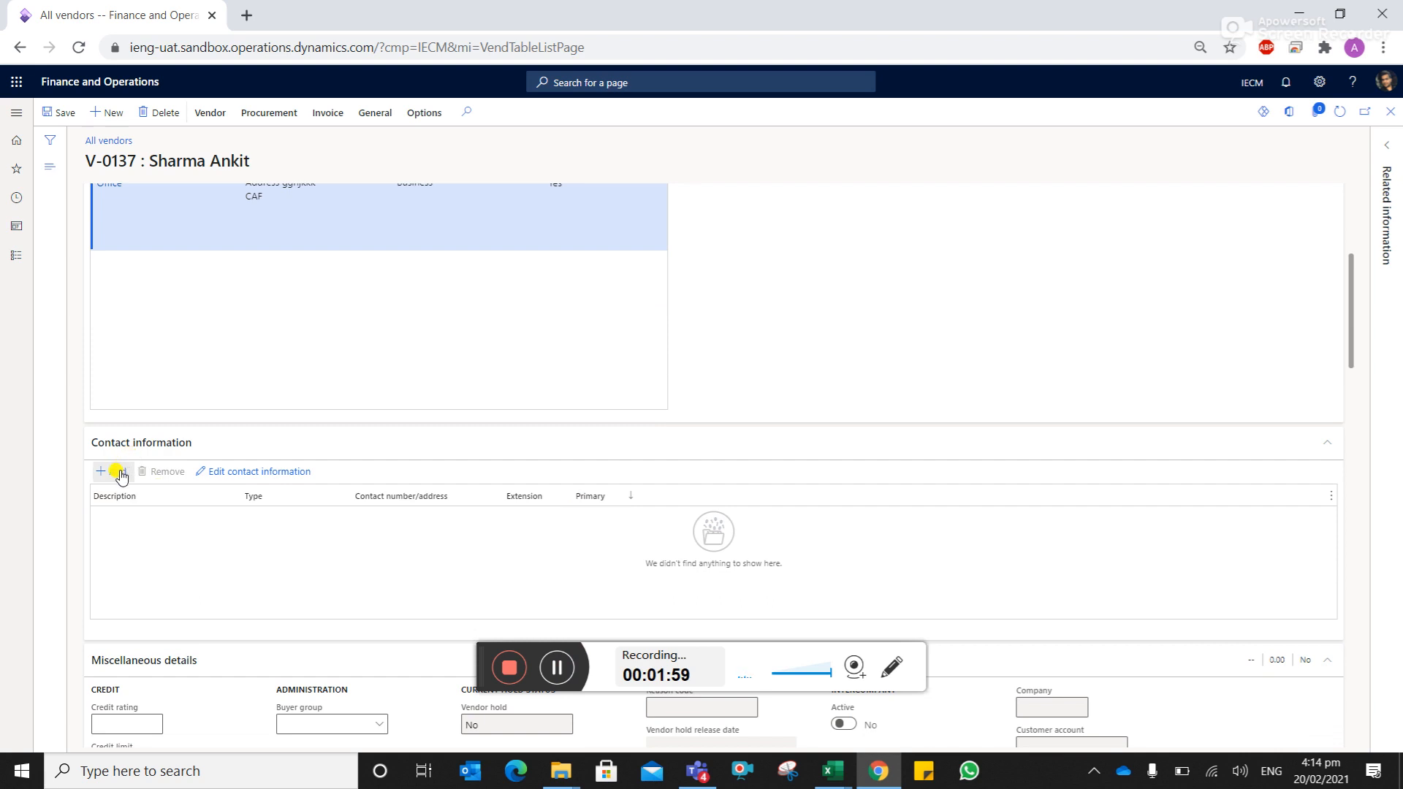
{"action": "left_click", "coordinate": [111, 471]}
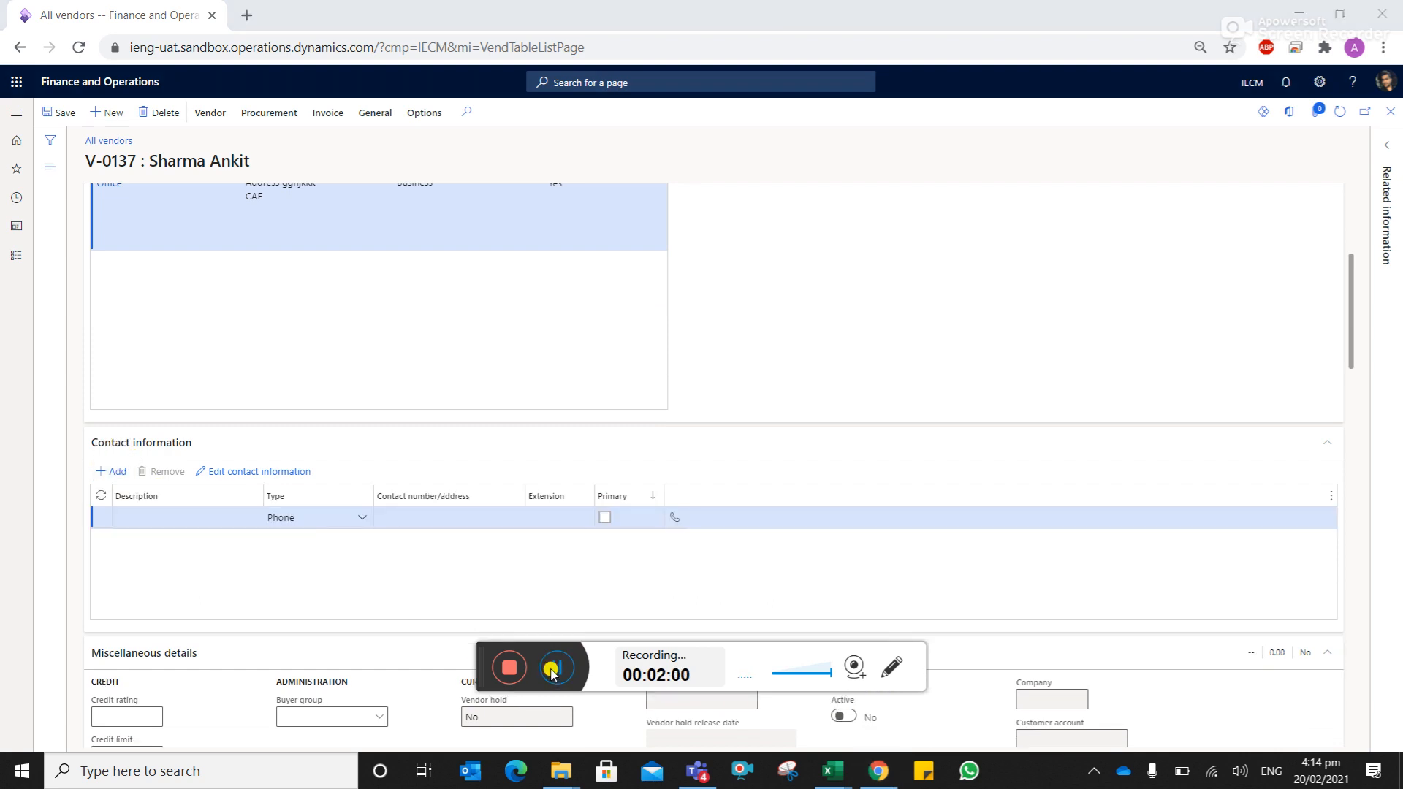
{"action": "left_click", "coordinate": [155, 519]}
{"action": "type", "text": "Office"}
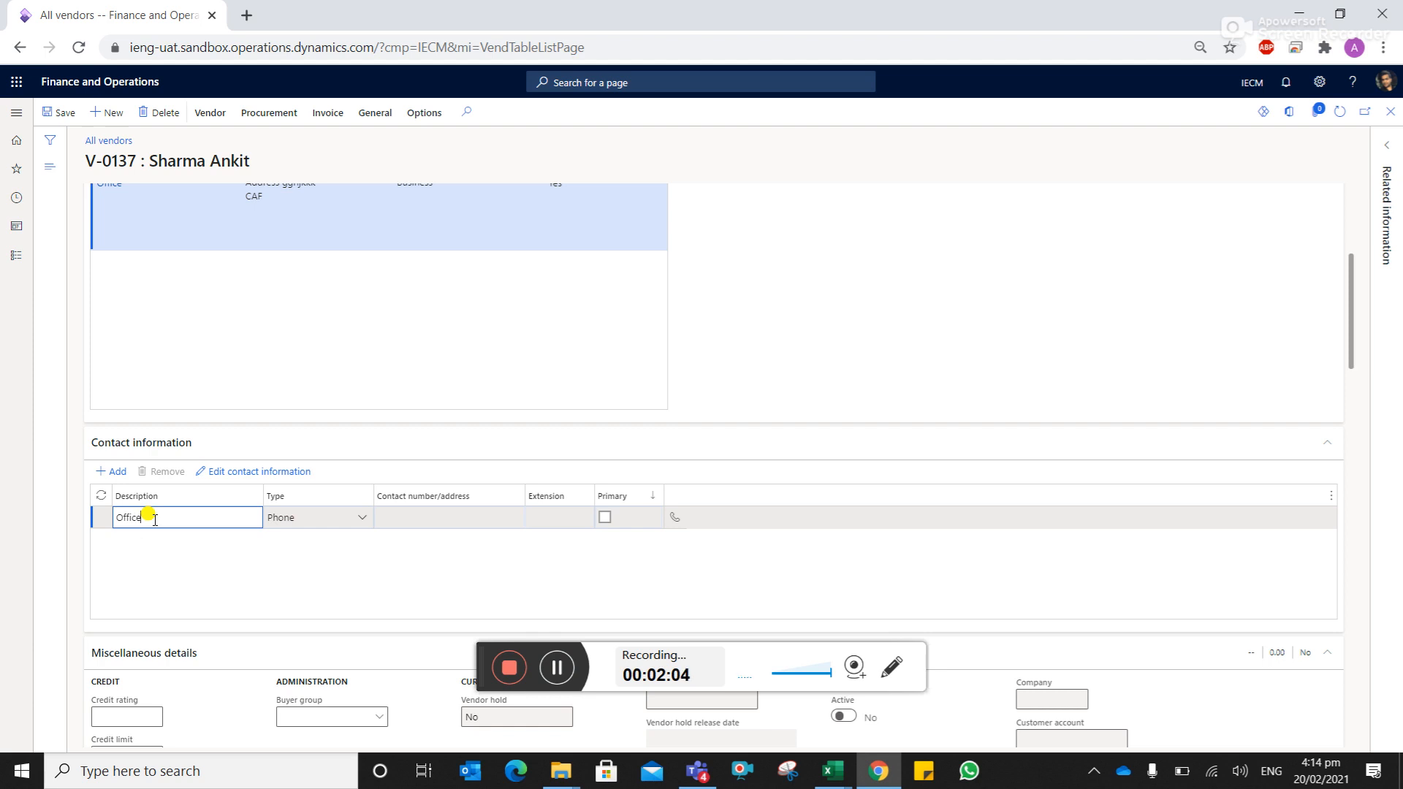
{"action": "key", "text": "Tab"}
{"action": "key", "text": "Tab"}
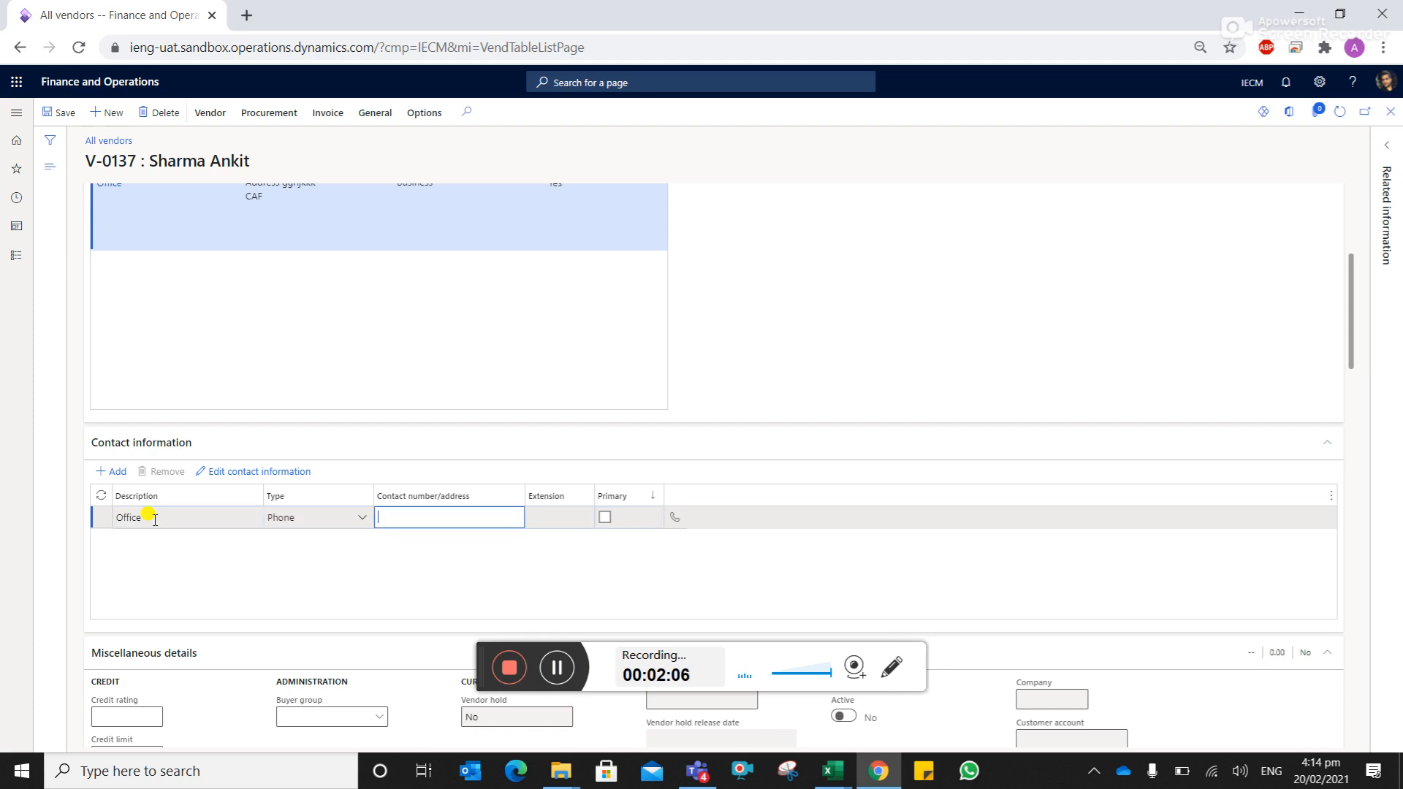
{"action": "type", "text": "12346"}
{"action": "key", "text": "Tab"}
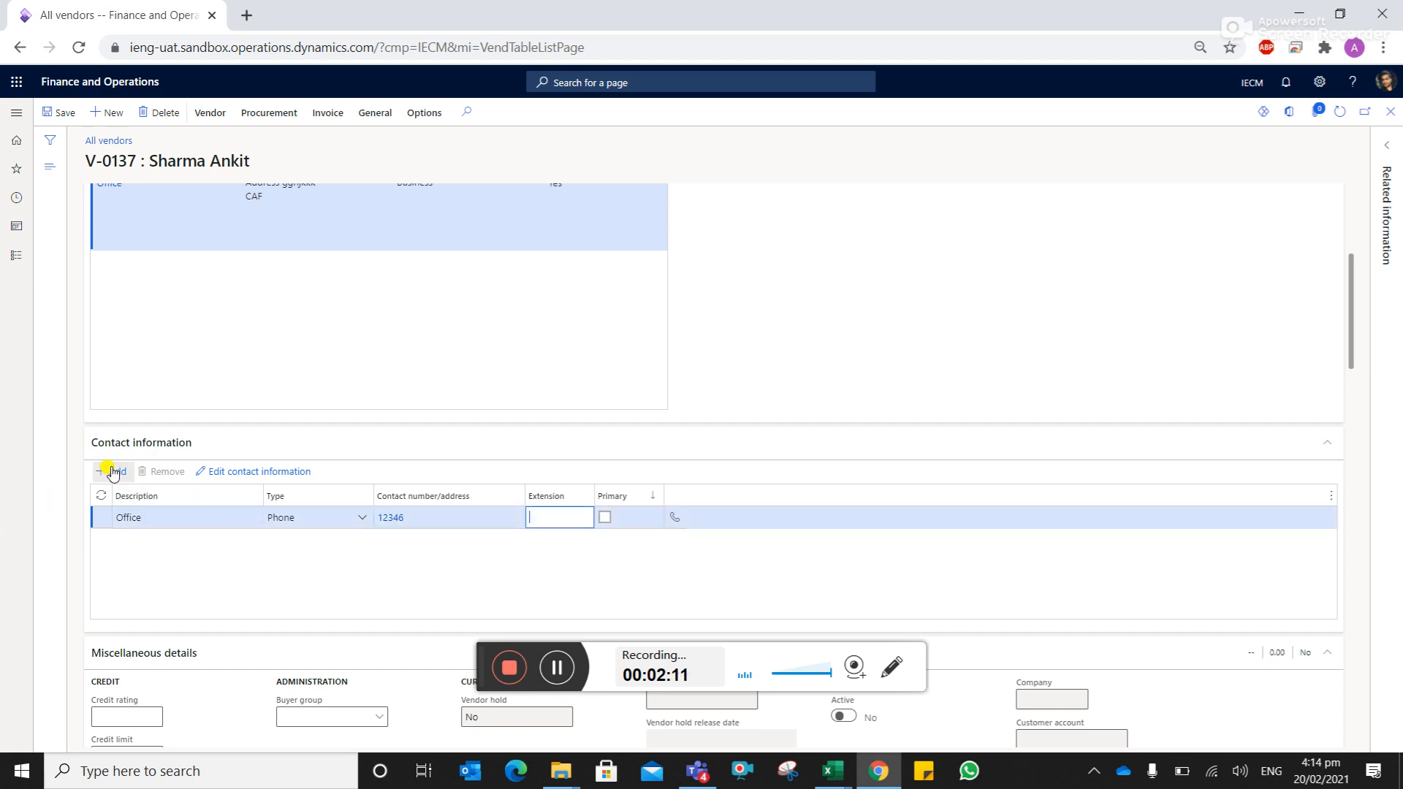
- Remove the blank Residential contact row, leaving only the Office phone
{"action": "left_click", "coordinate": [114, 472]}
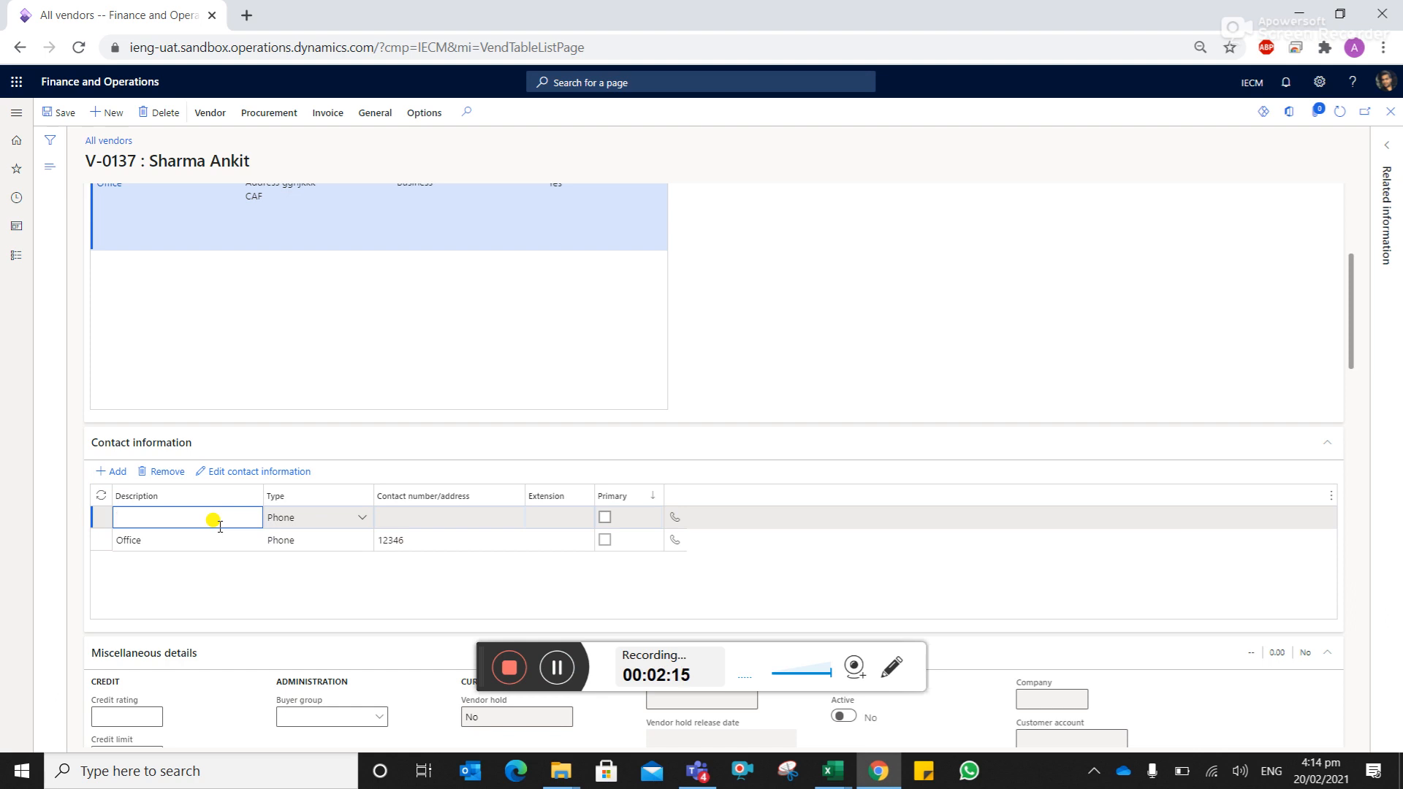
{"action": "type", "text": "Residential"}
{"action": "key", "text": "Tab"}
{"action": "key", "text": "alt+Down"}
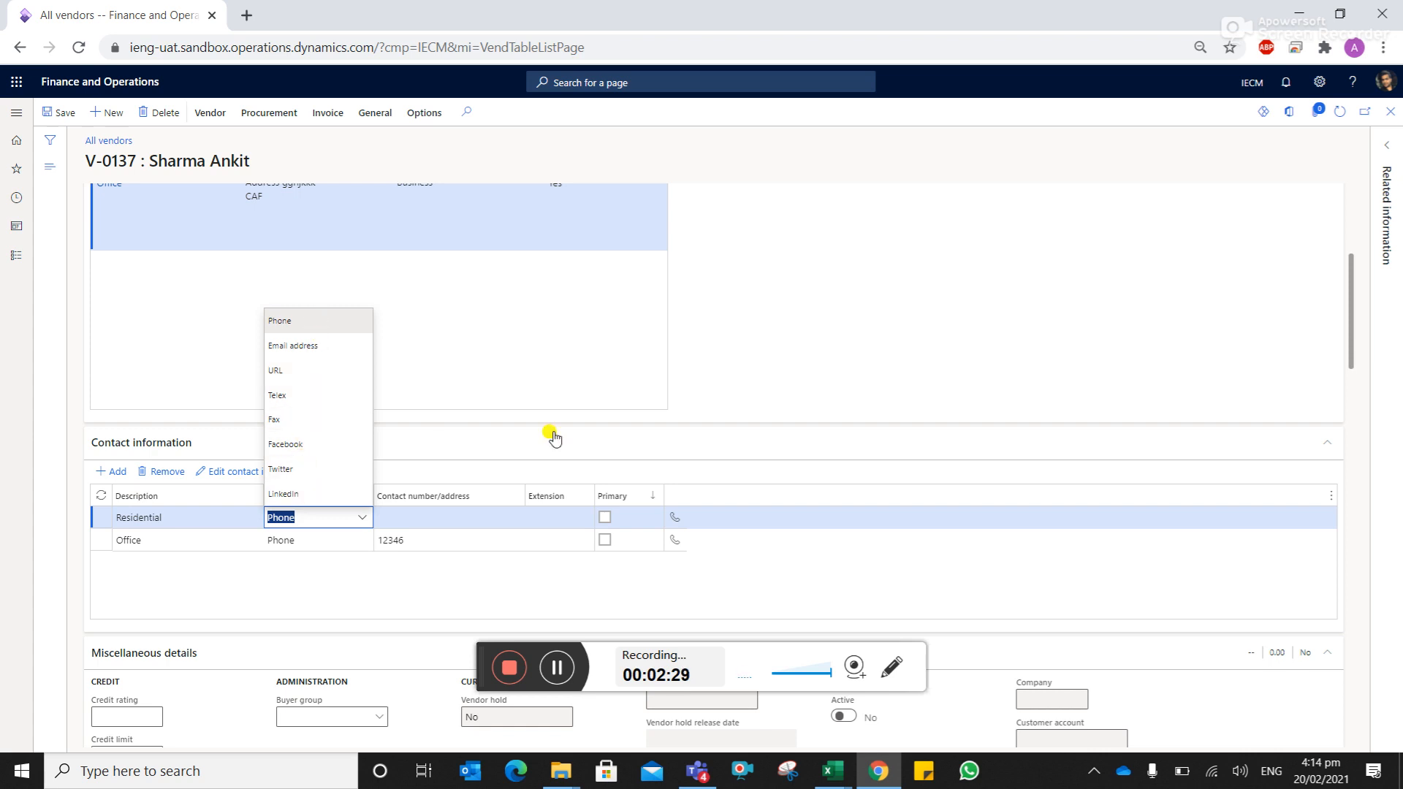
{"action": "left_click", "coordinate": [848, 397]}
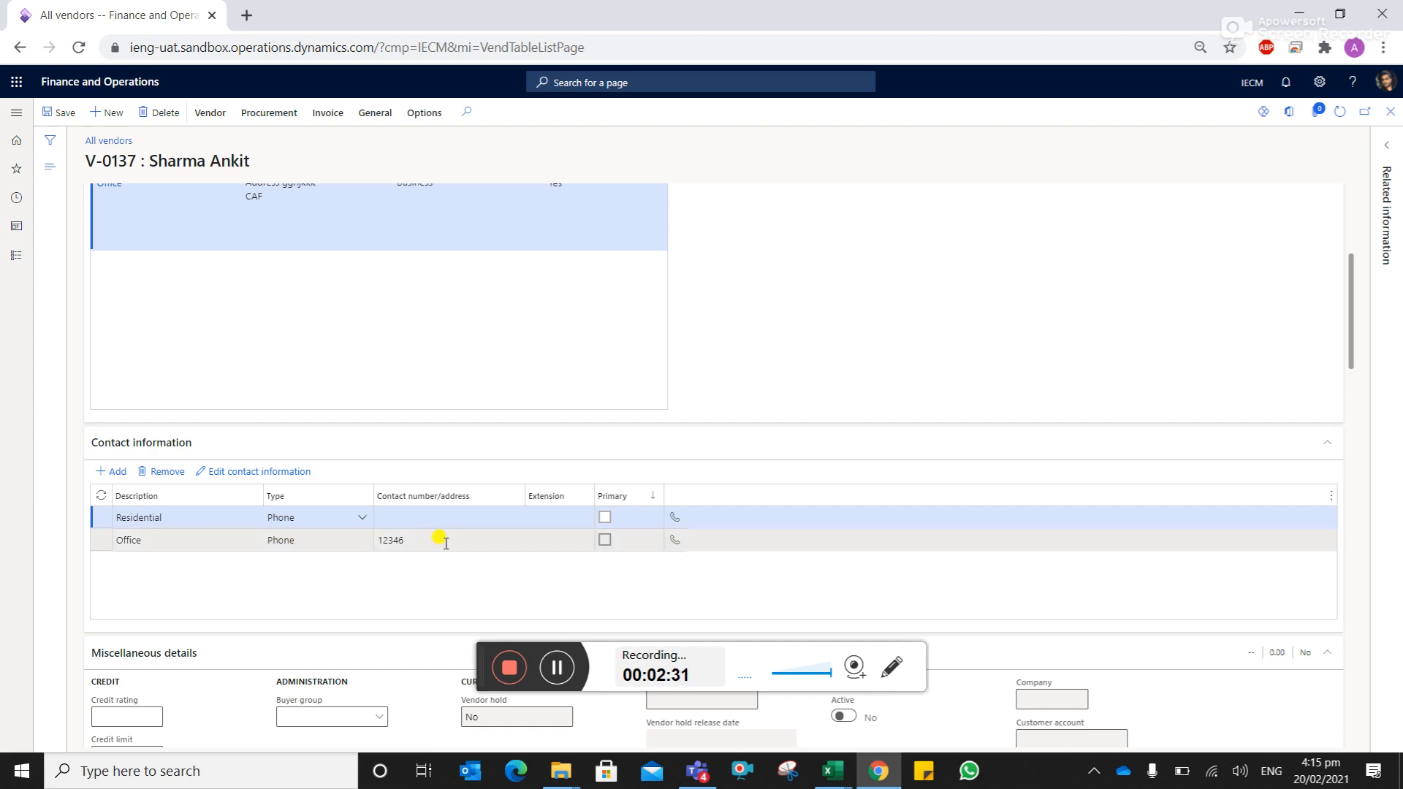
{"action": "left_click", "coordinate": [167, 479]}
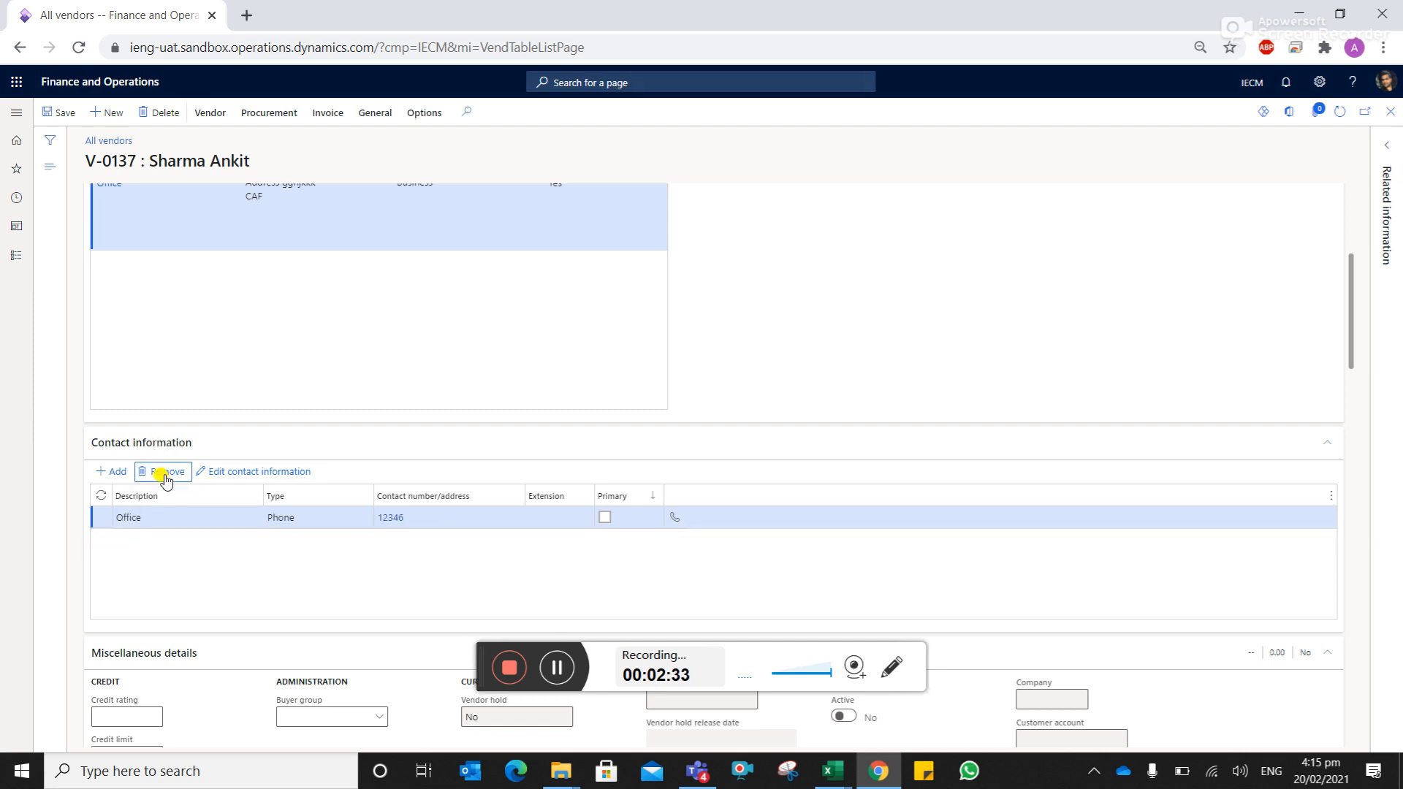
{"action": "scroll", "coordinate": [627, 555], "scroll_direction": "down", "scroll_amount": 5}
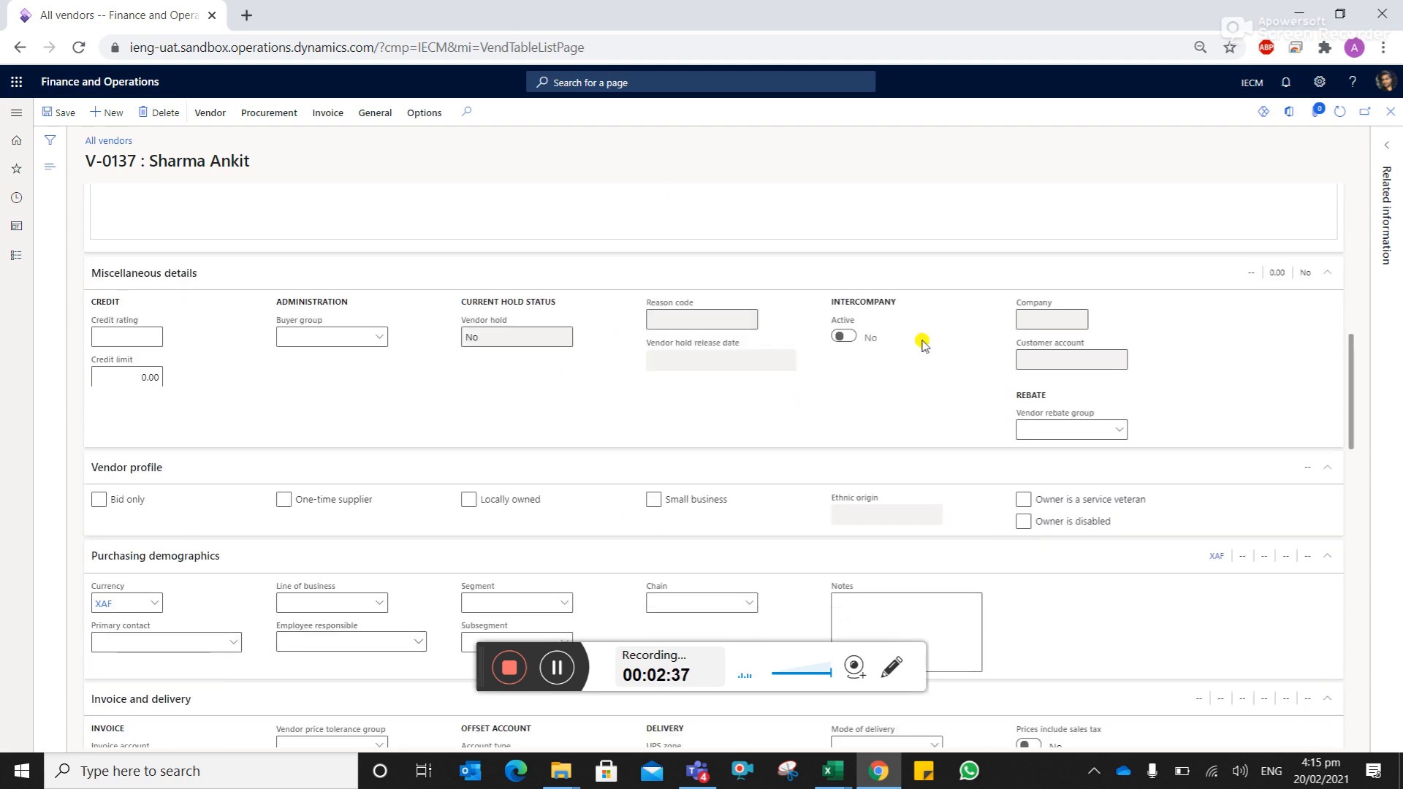
- Collapse the Miscellaneous details, Vendor profile and Purchasing demographics sections
{"action": "left_click", "coordinate": [1325, 276]}
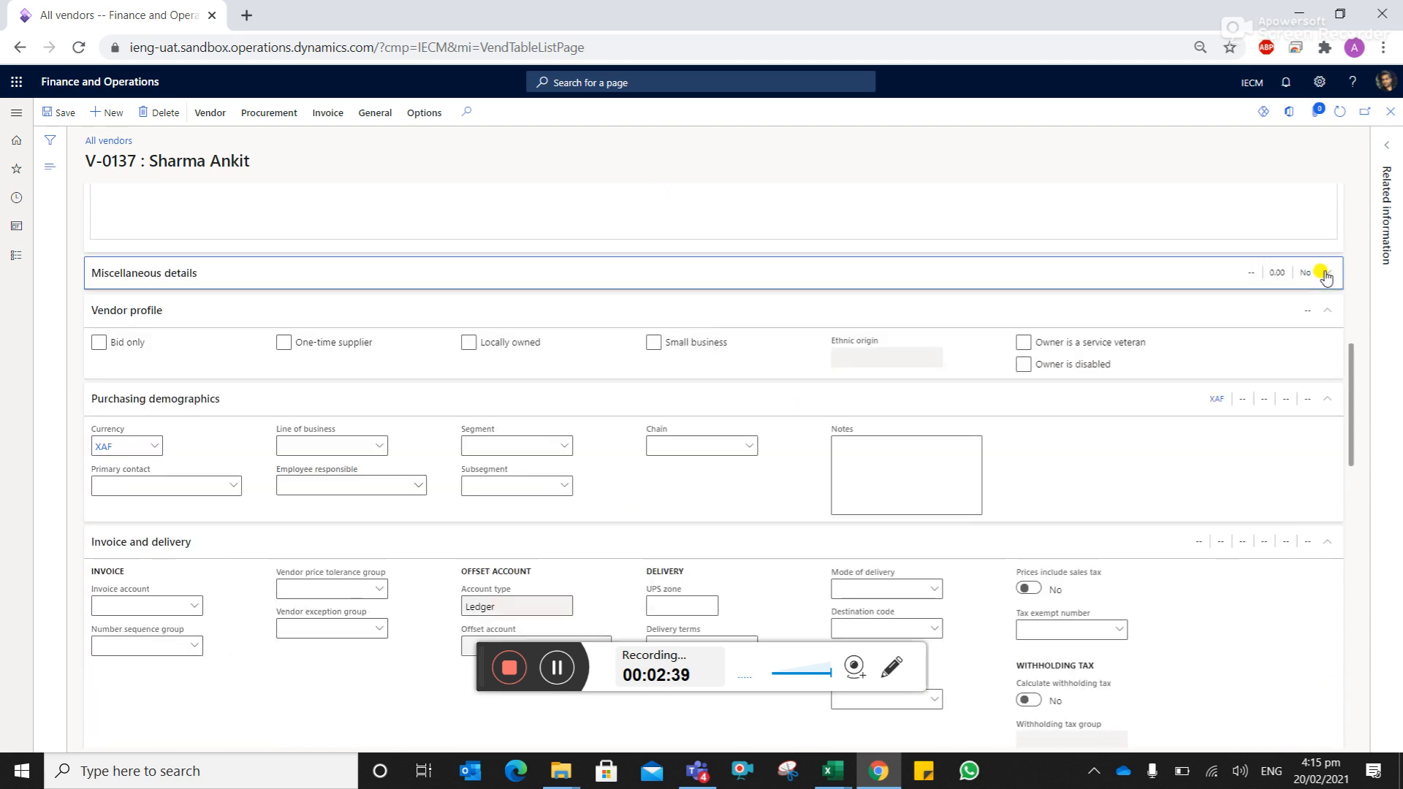
{"action": "left_click", "coordinate": [1322, 313]}
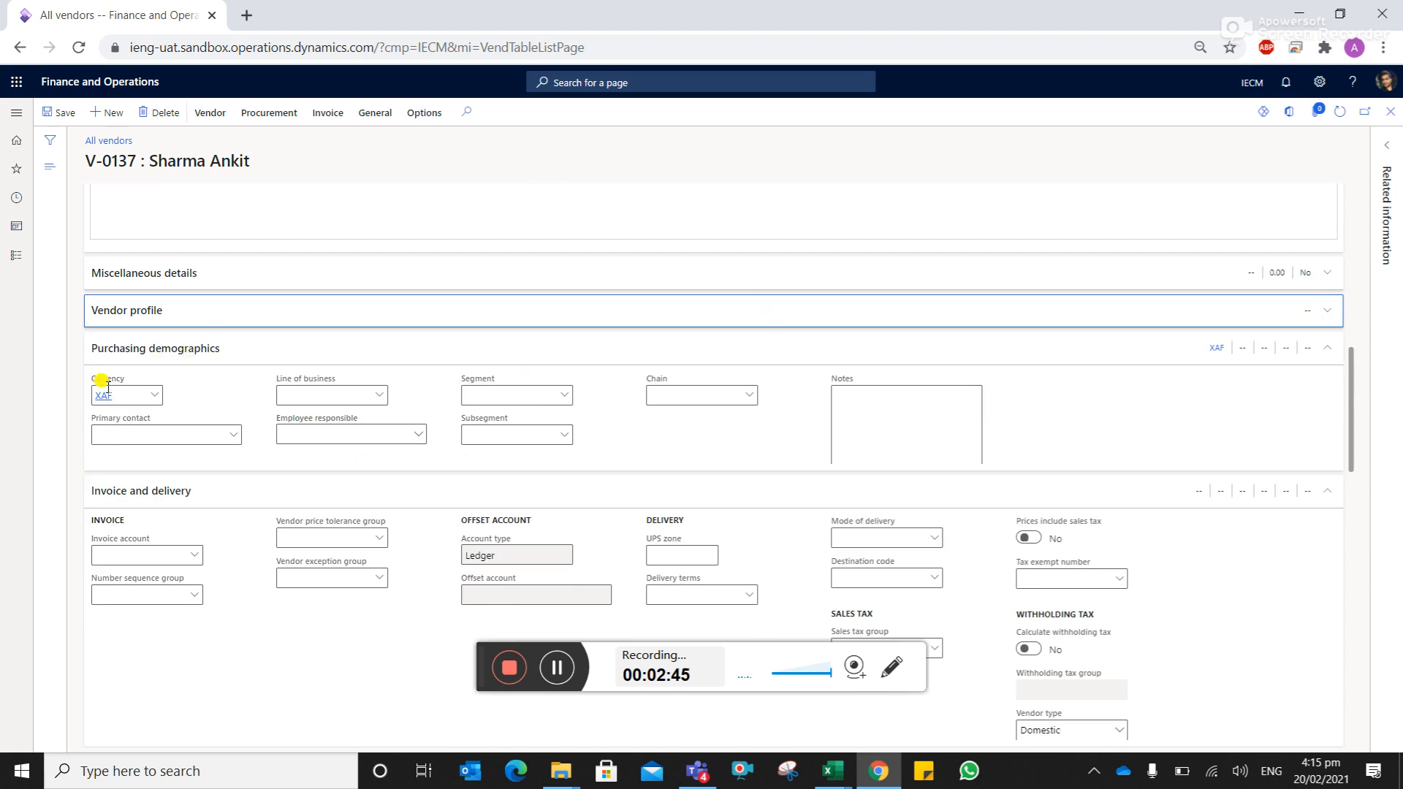
{"action": "mouse_move", "coordinate": [128, 395]}
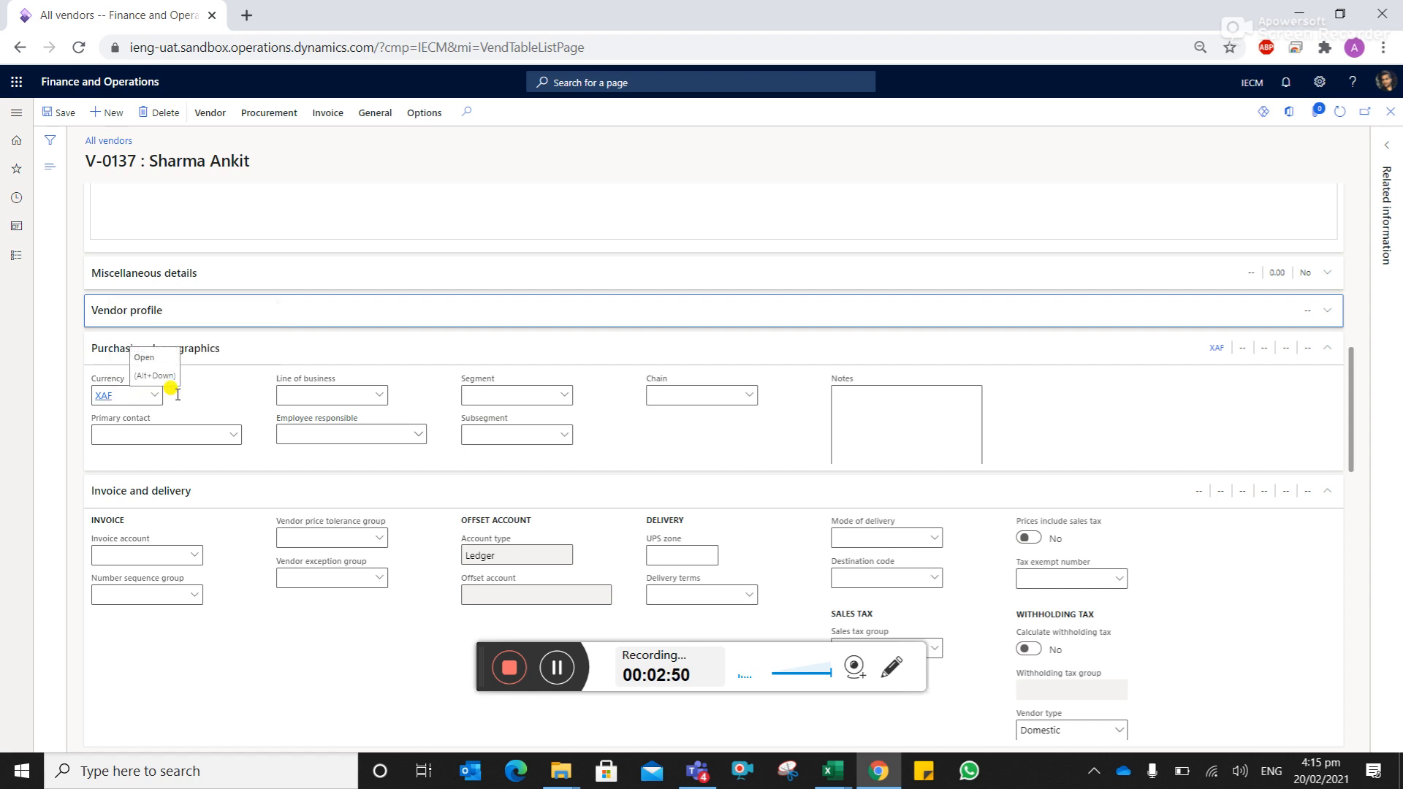
{"action": "left_click", "coordinate": [1327, 355]}
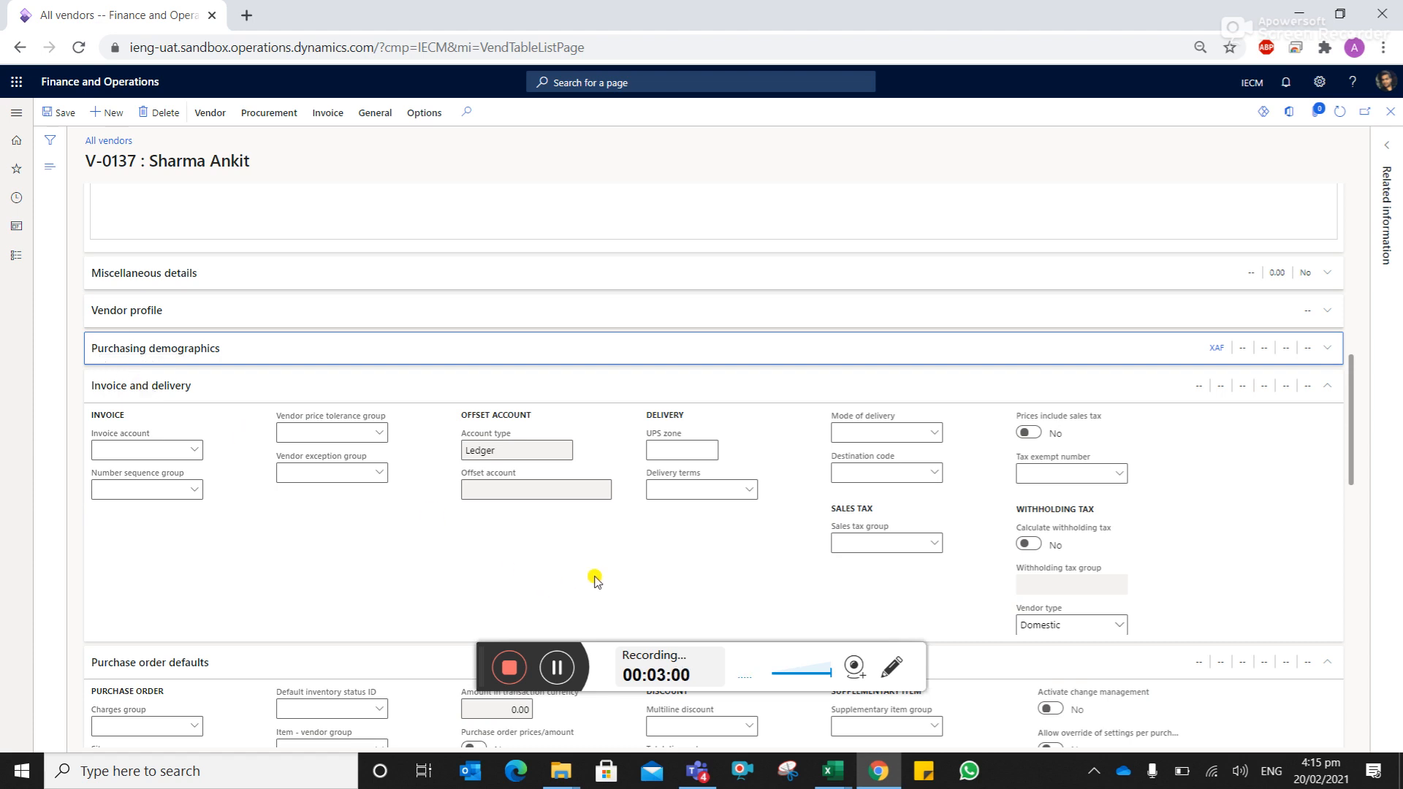
{"action": "left_click", "coordinate": [557, 665]}
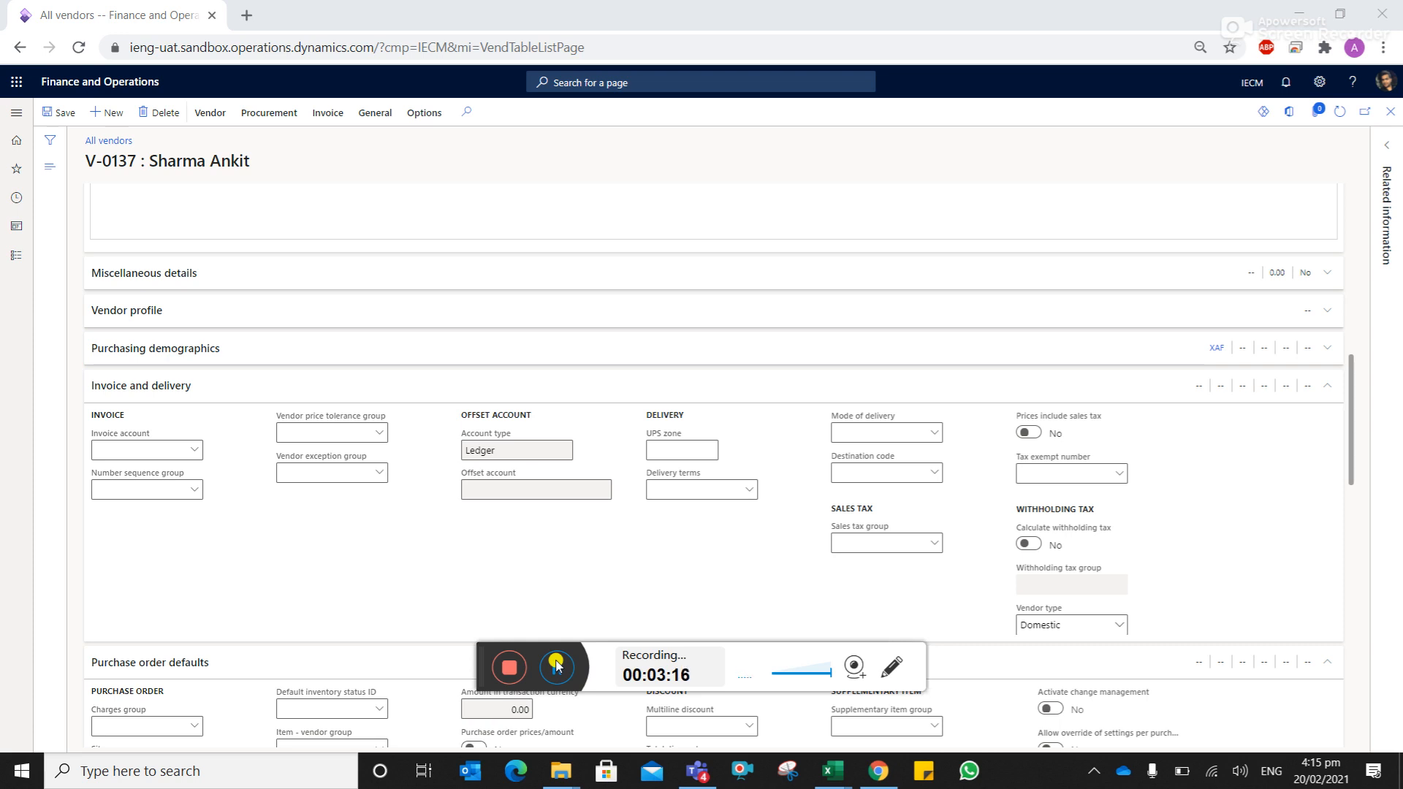
- Choose VAT-VEN from the Sales tax group lookup in Invoice and delivery
{"action": "left_click", "coordinate": [934, 544]}
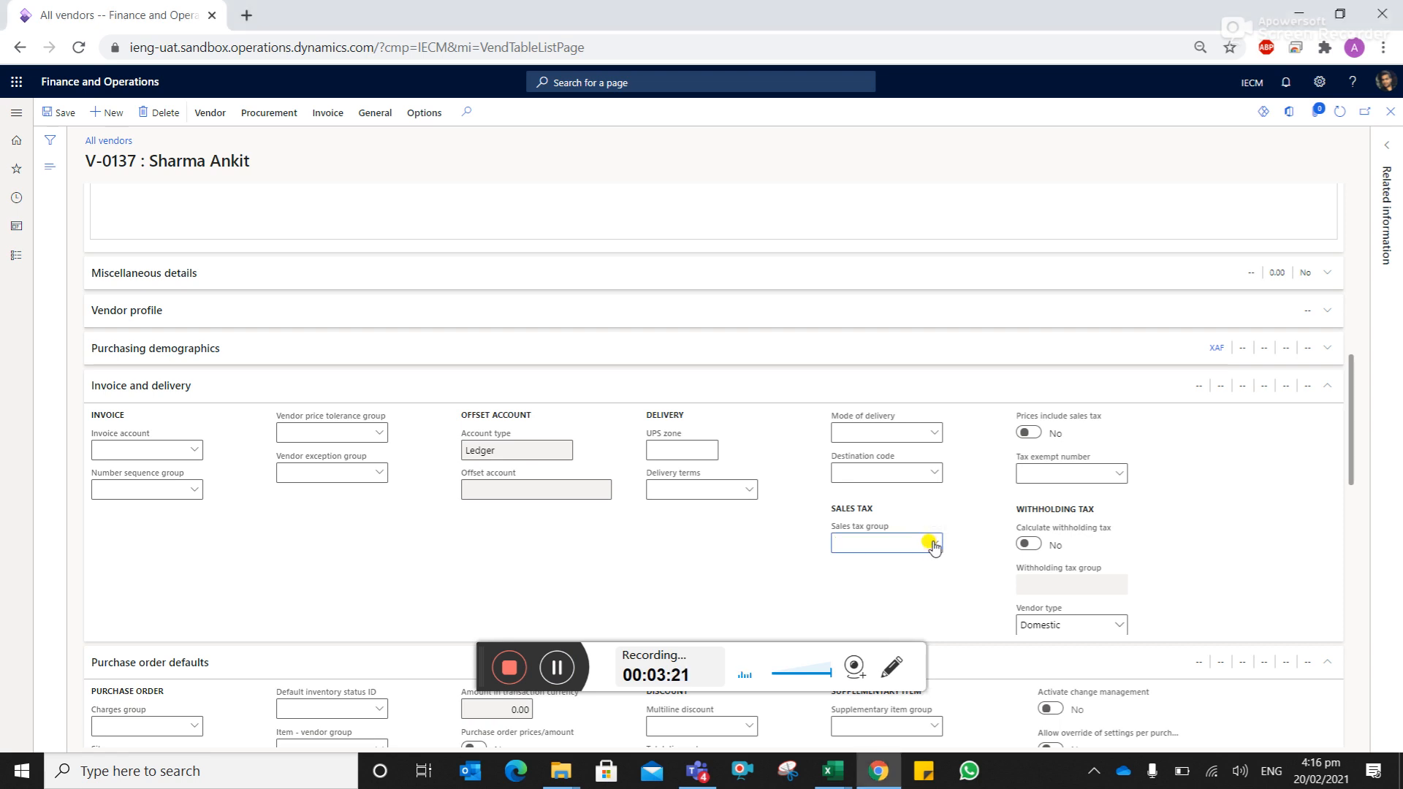
{"action": "left_click", "coordinate": [933, 544]}
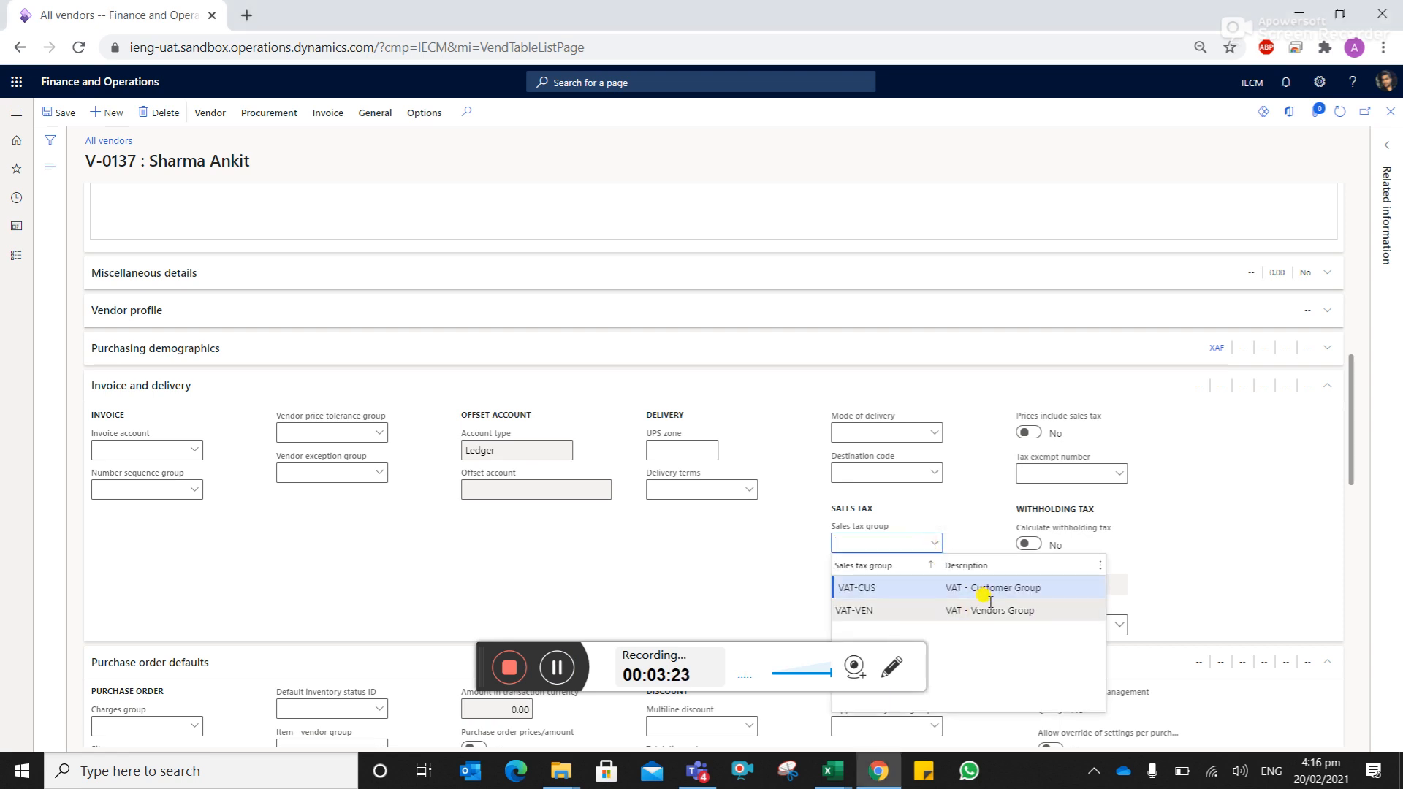
{"action": "left_click", "coordinate": [953, 613]}
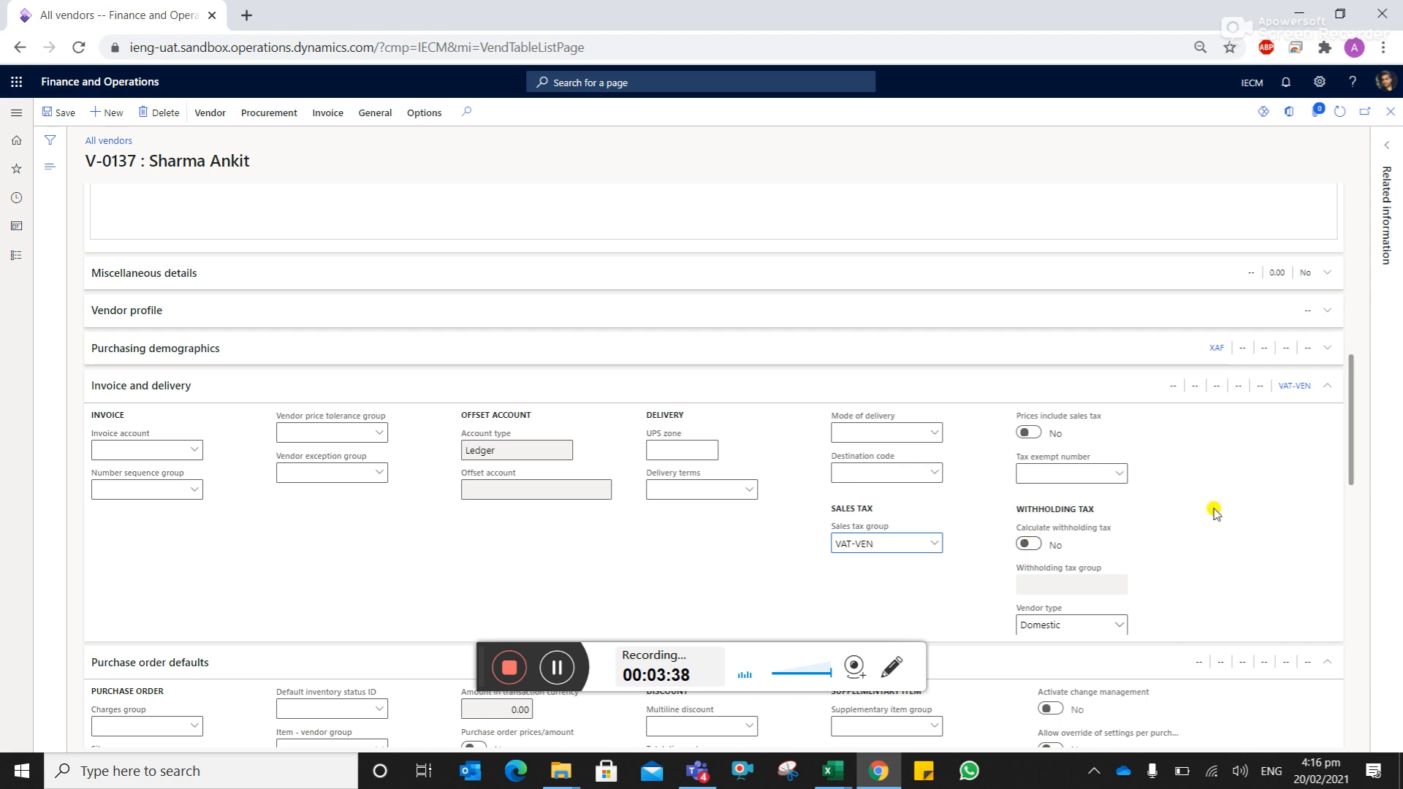
{"action": "scroll", "coordinate": [1213, 511], "scroll_direction": "down", "scroll_amount": 1}
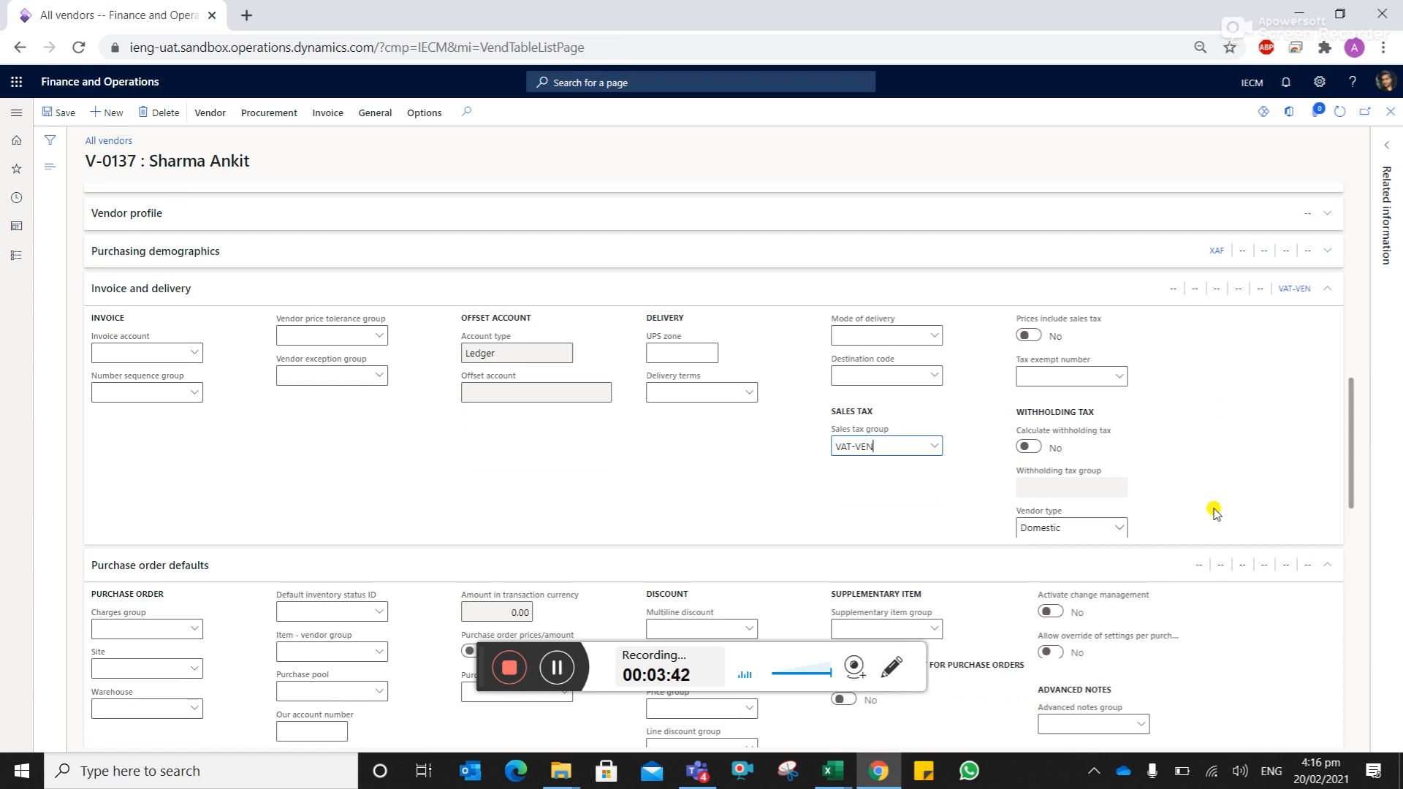
- Switch Calculate withholding tax to Yes and select withholding tax group WHT-CM-ALL
{"action": "left_click", "coordinate": [1034, 447]}
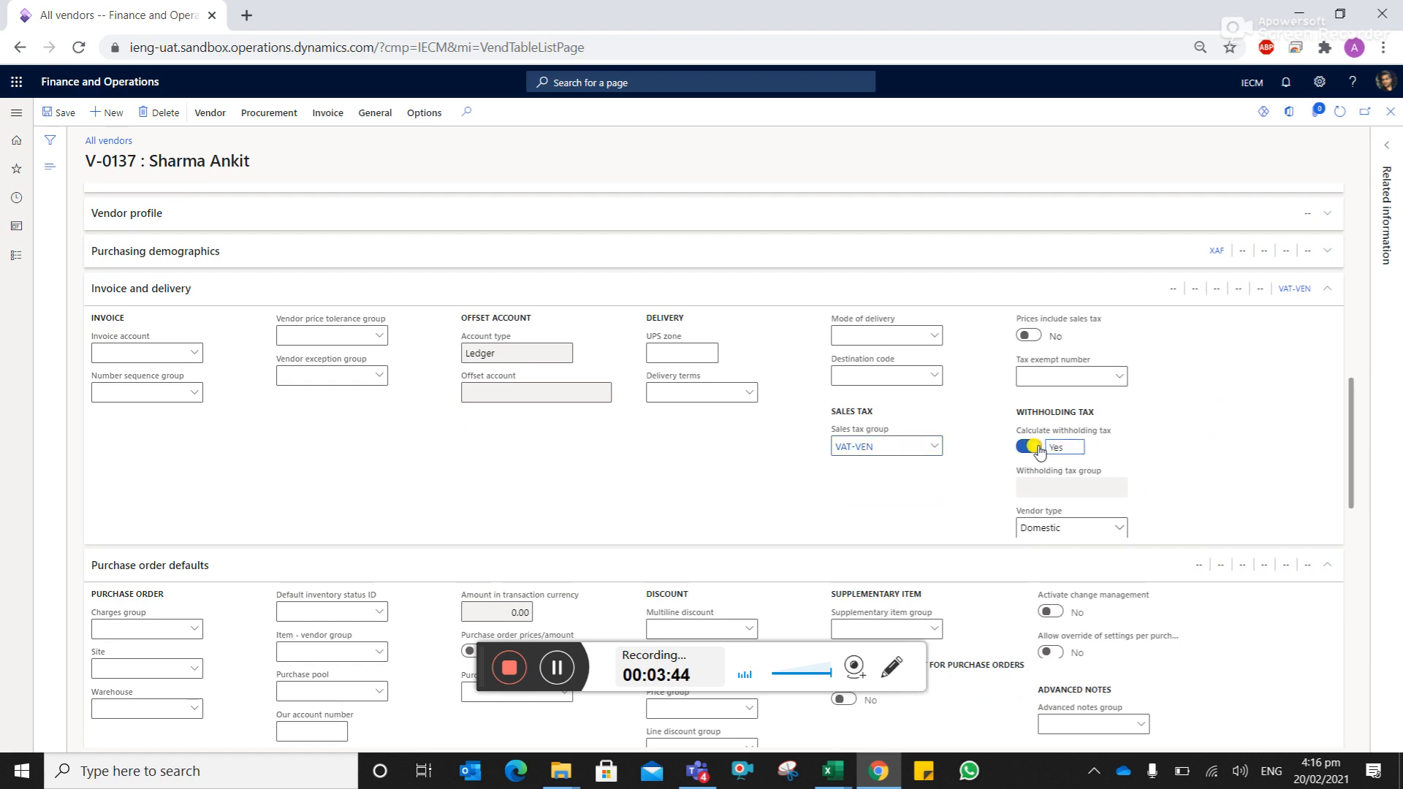
{"action": "left_click", "coordinate": [1118, 489]}
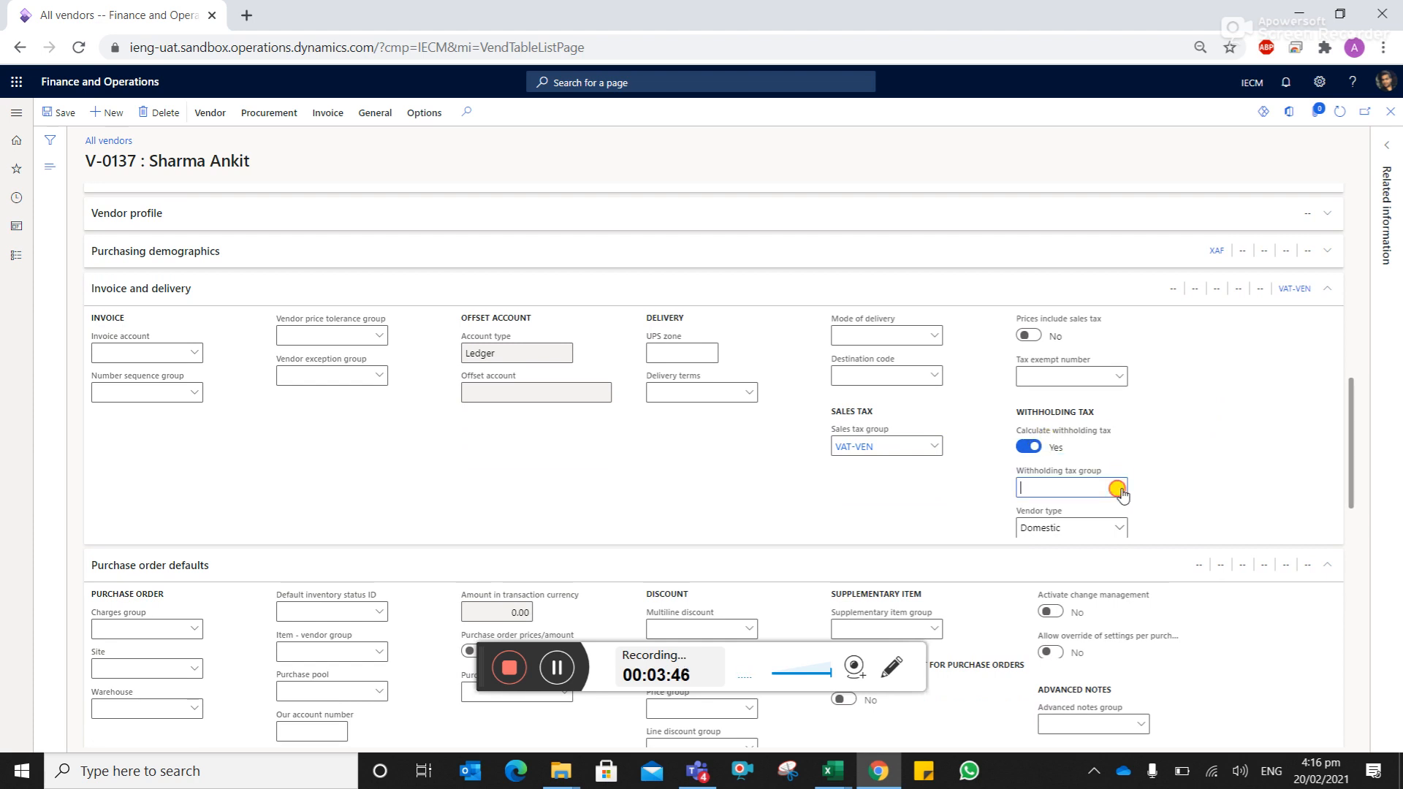
{"action": "left_click", "coordinate": [1118, 488]}
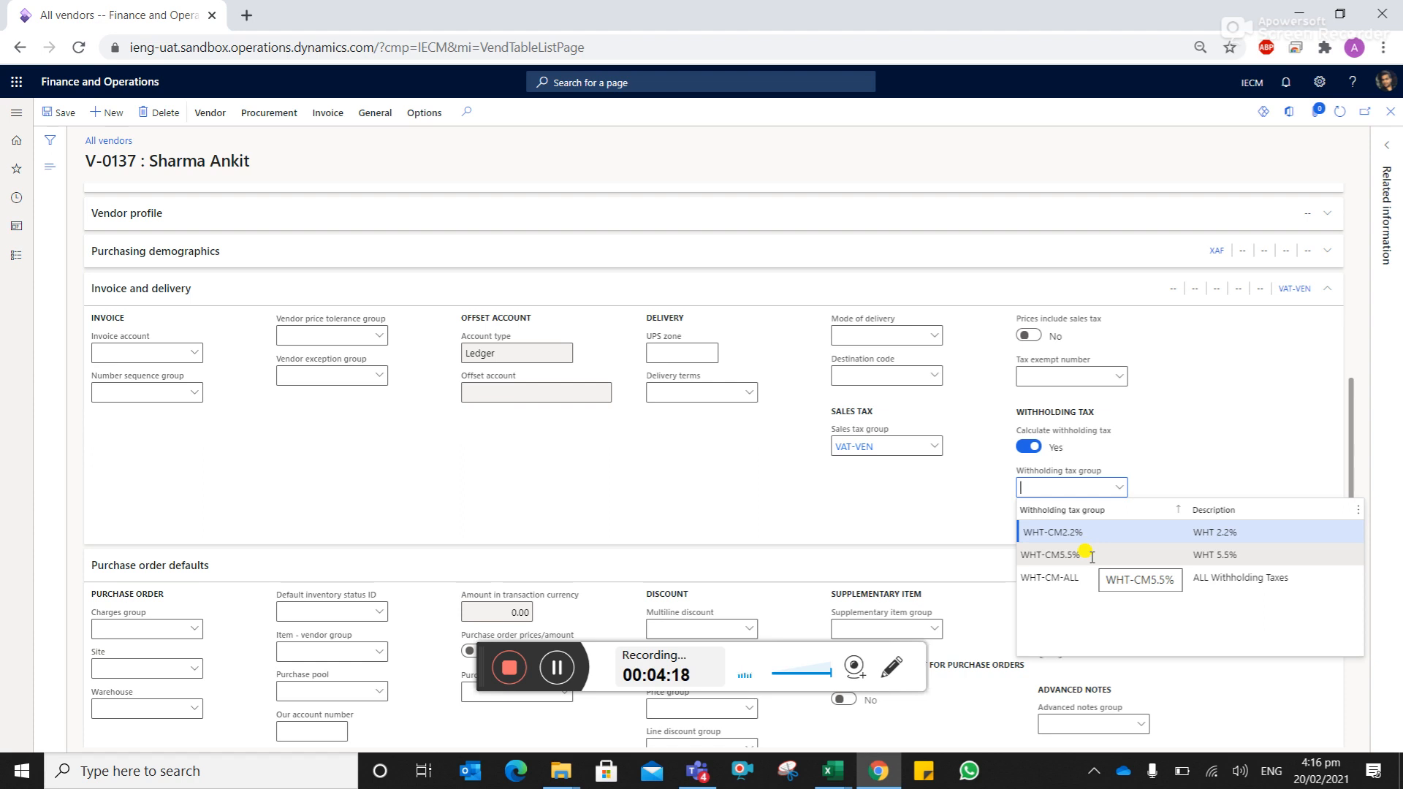
{"action": "left_click", "coordinate": [1081, 581]}
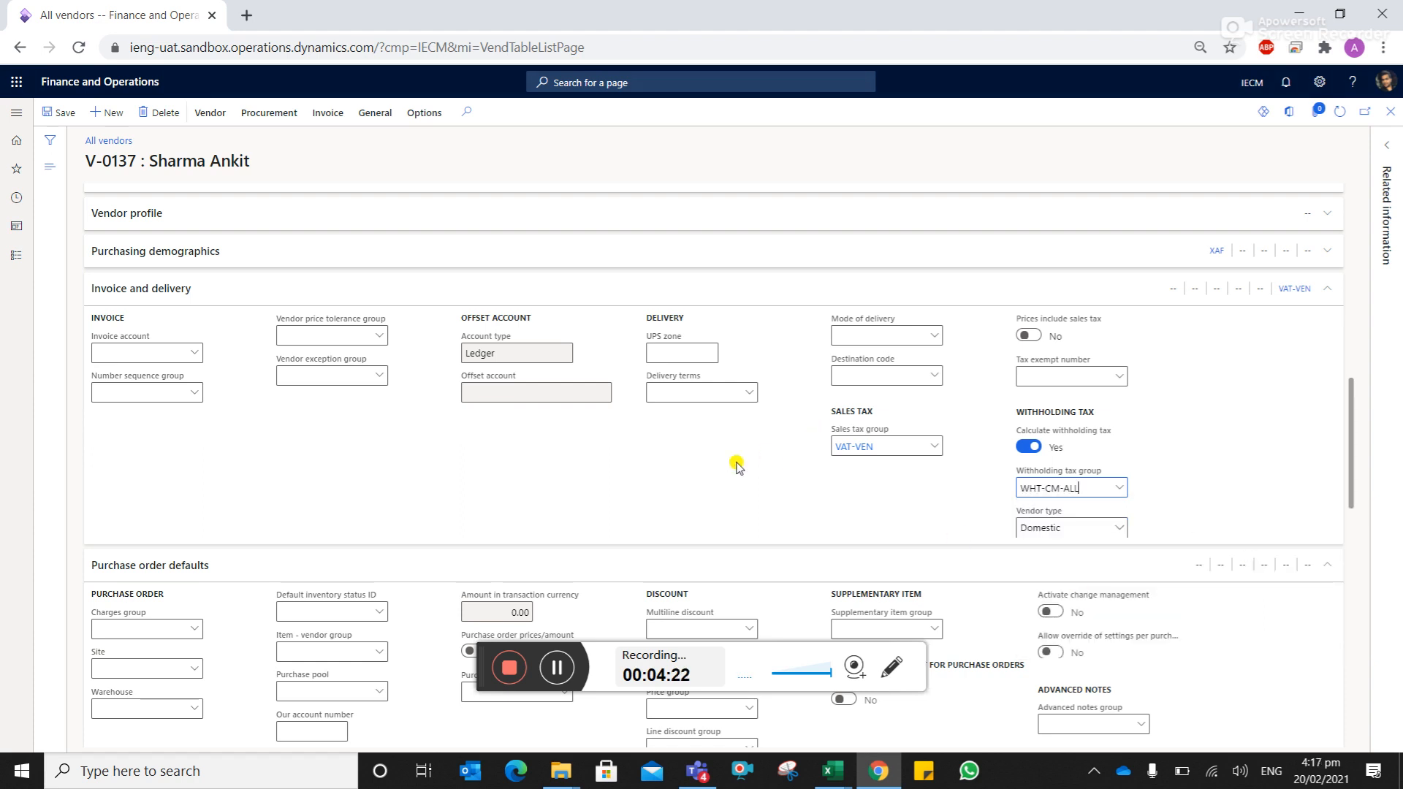
{"action": "scroll", "coordinate": [719, 464], "scroll_direction": "down", "scroll_amount": 4}
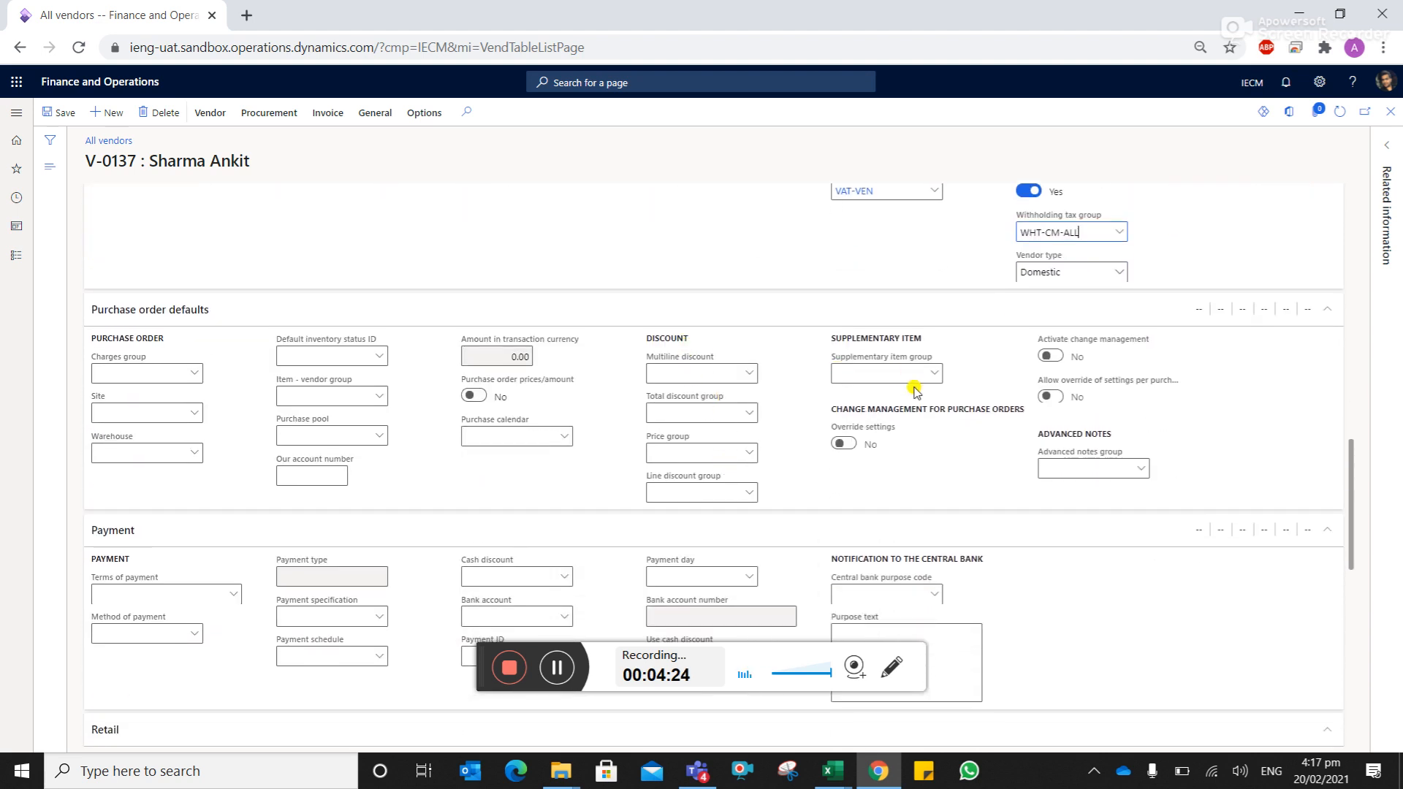
- Collapse Purchase order defaults and set terms of payment to N45D (Net 45 days)
{"action": "left_click", "coordinate": [1326, 310]}
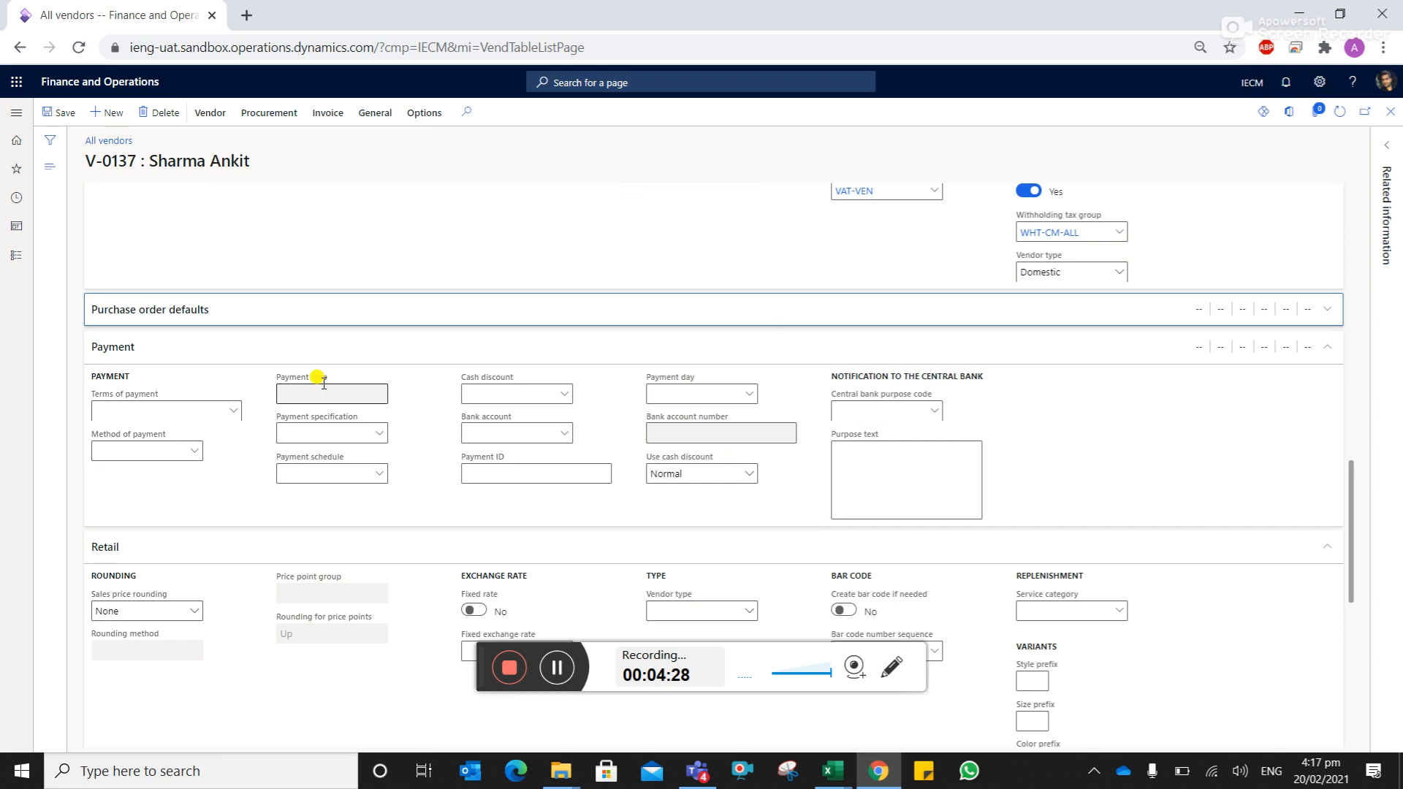
{"action": "left_click", "coordinate": [232, 413]}
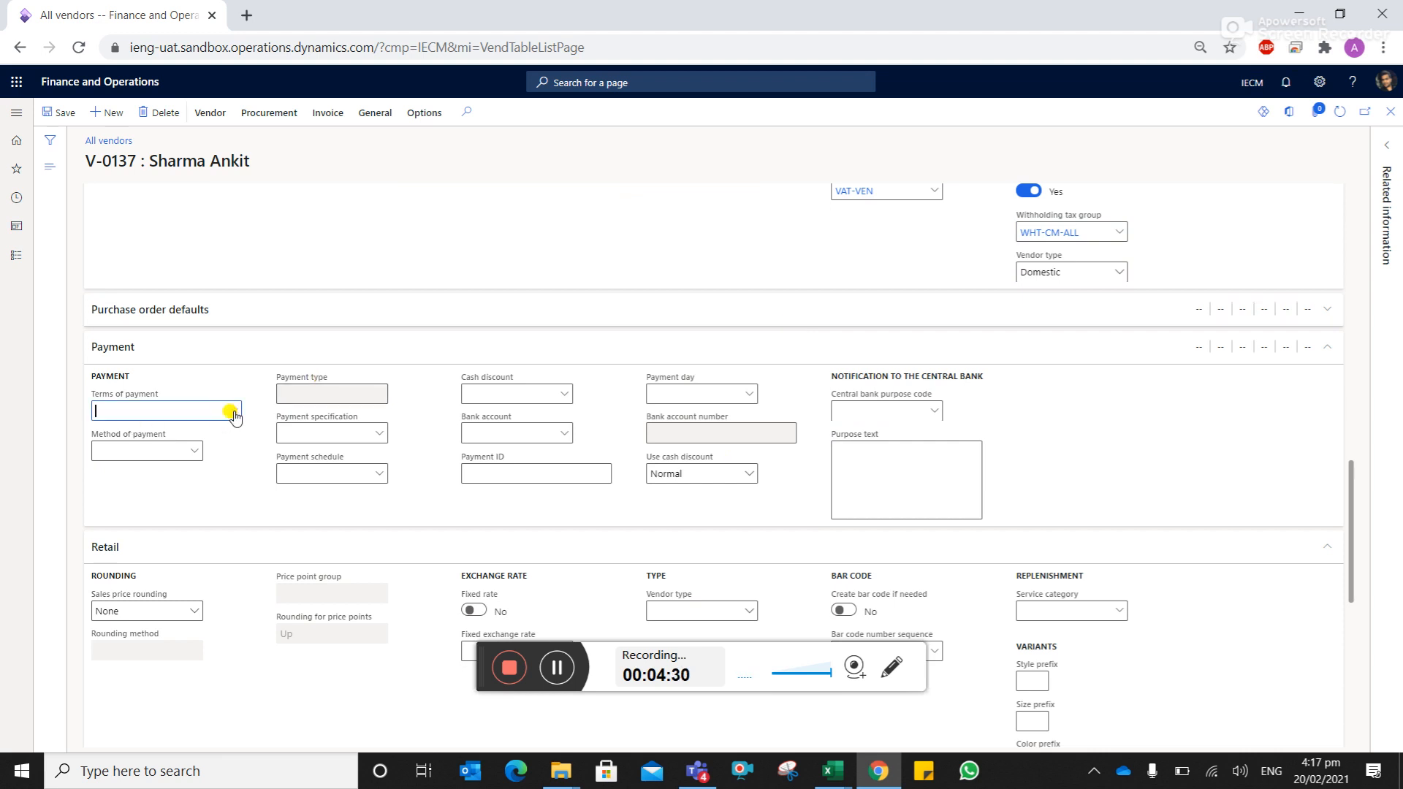
{"action": "left_click", "coordinate": [234, 412]}
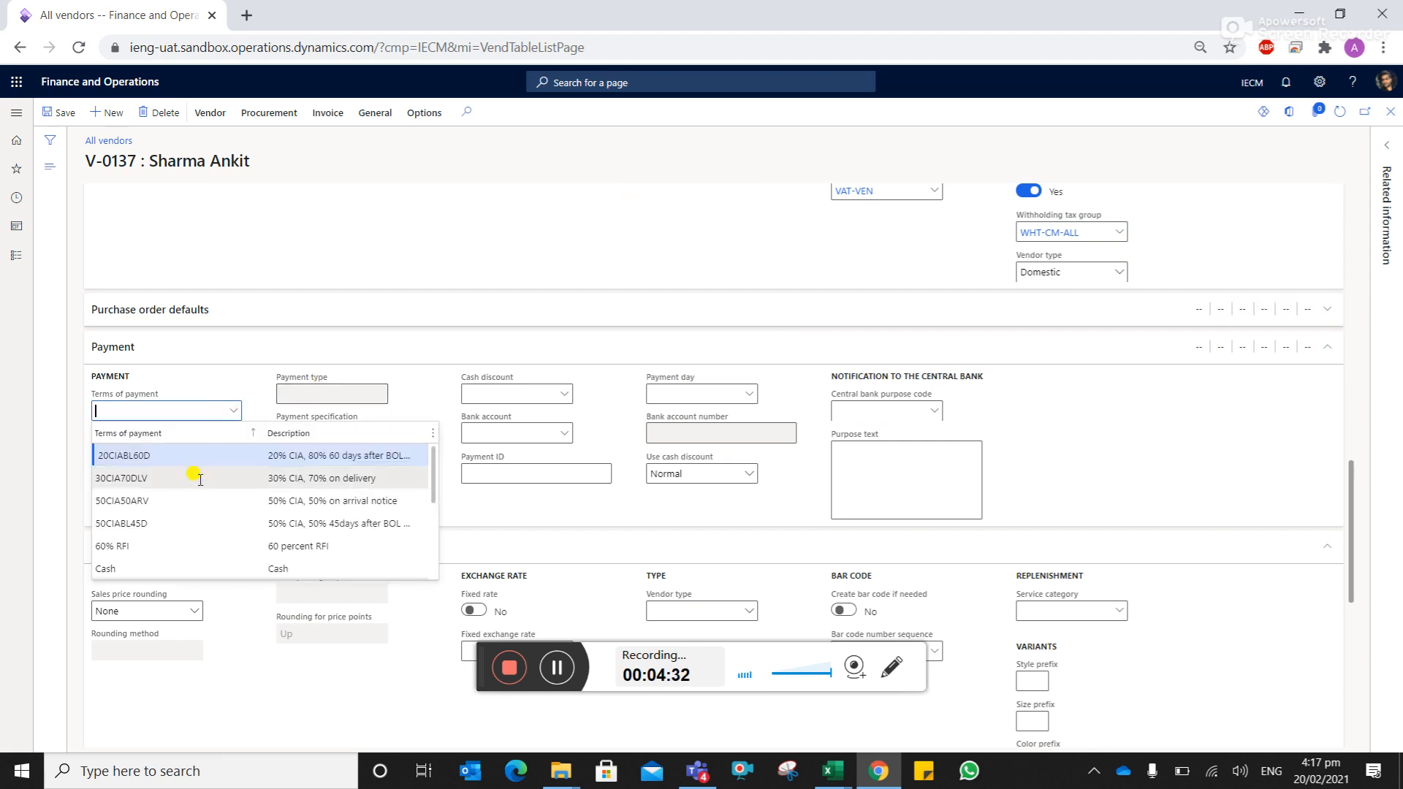
{"action": "scroll", "coordinate": [265, 504], "scroll_direction": "down", "scroll_amount": 1}
{"action": "scroll", "coordinate": [266, 505], "scroll_direction": "down", "scroll_amount": 3}
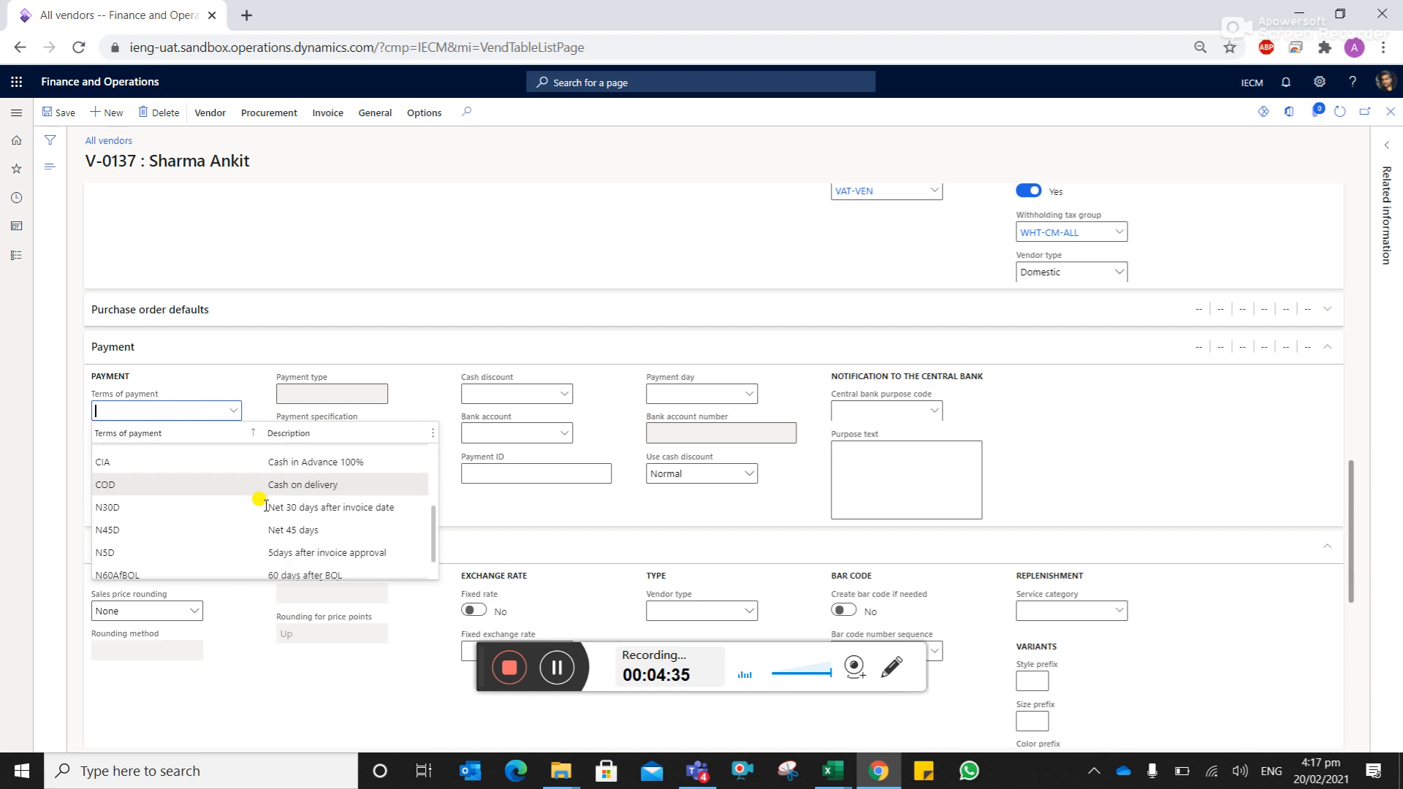
{"action": "left_click", "coordinate": [299, 519]}
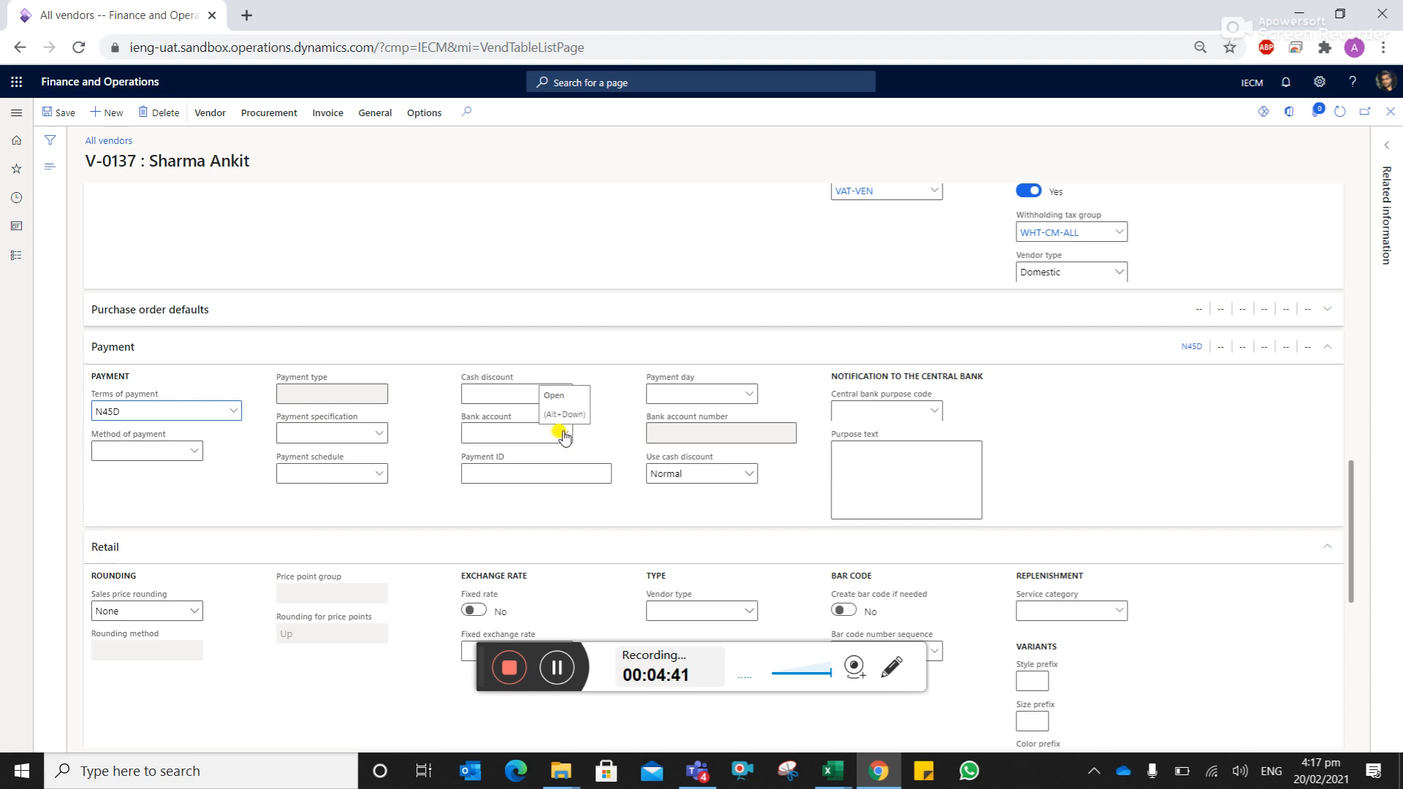
- Use View details on the Bank account field to reach the vendor's bank accounts
{"action": "right_click", "coordinate": [563, 435]}
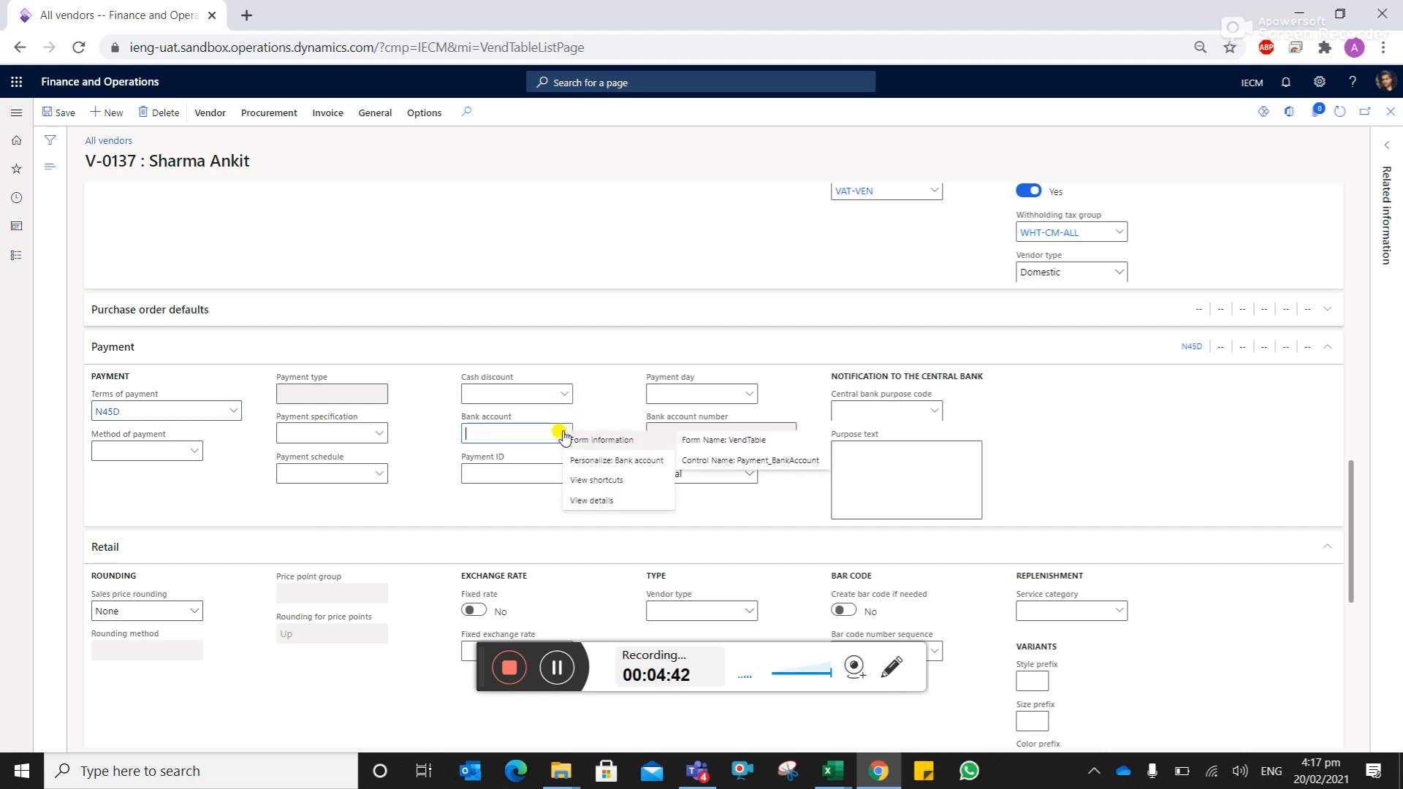
{"action": "left_click", "coordinate": [591, 501]}
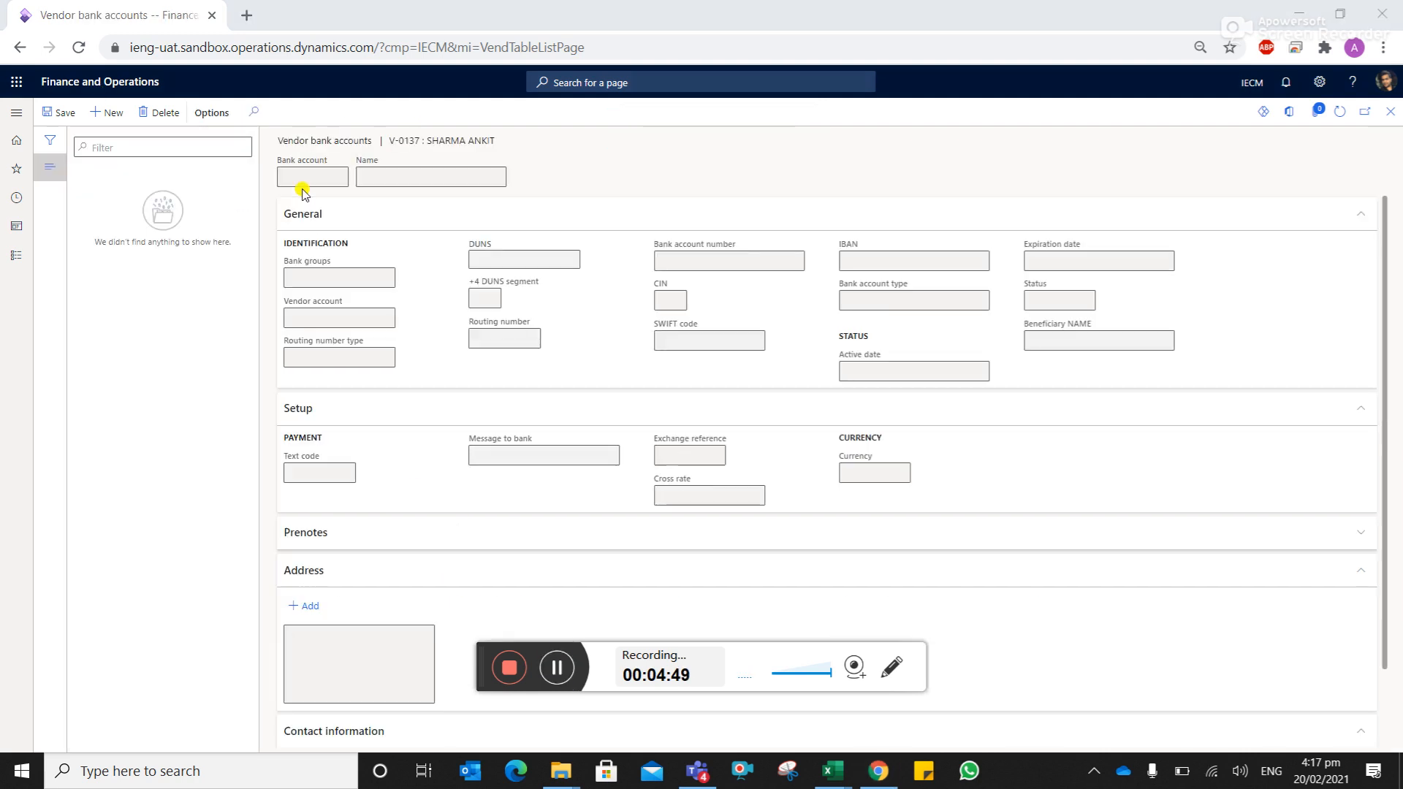
- Create a new vendor bank account named Eco Bank, correcting the mistyped bank account ID
{"action": "left_click", "coordinate": [99, 120]}
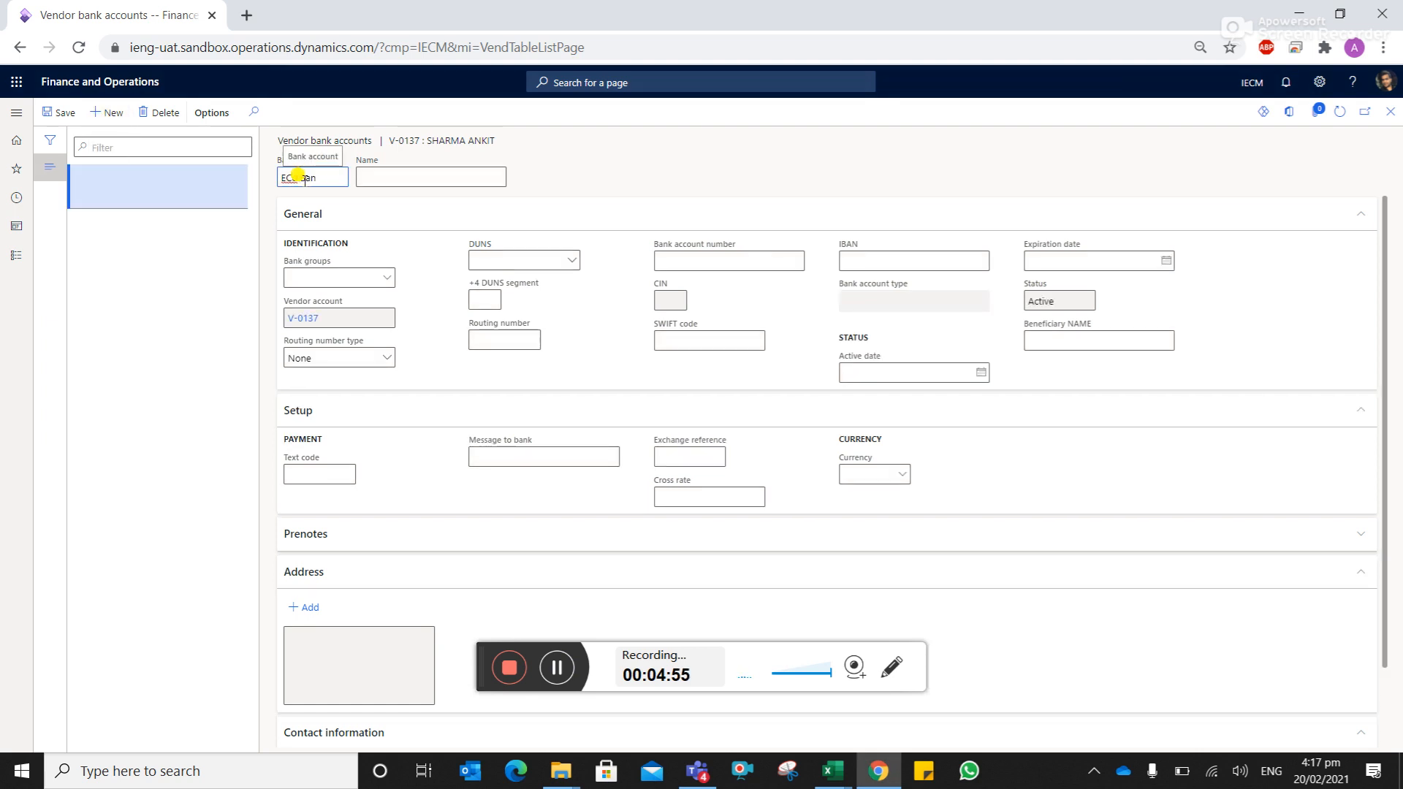
{"action": "key", "text": "ctrl+shift+Left"}
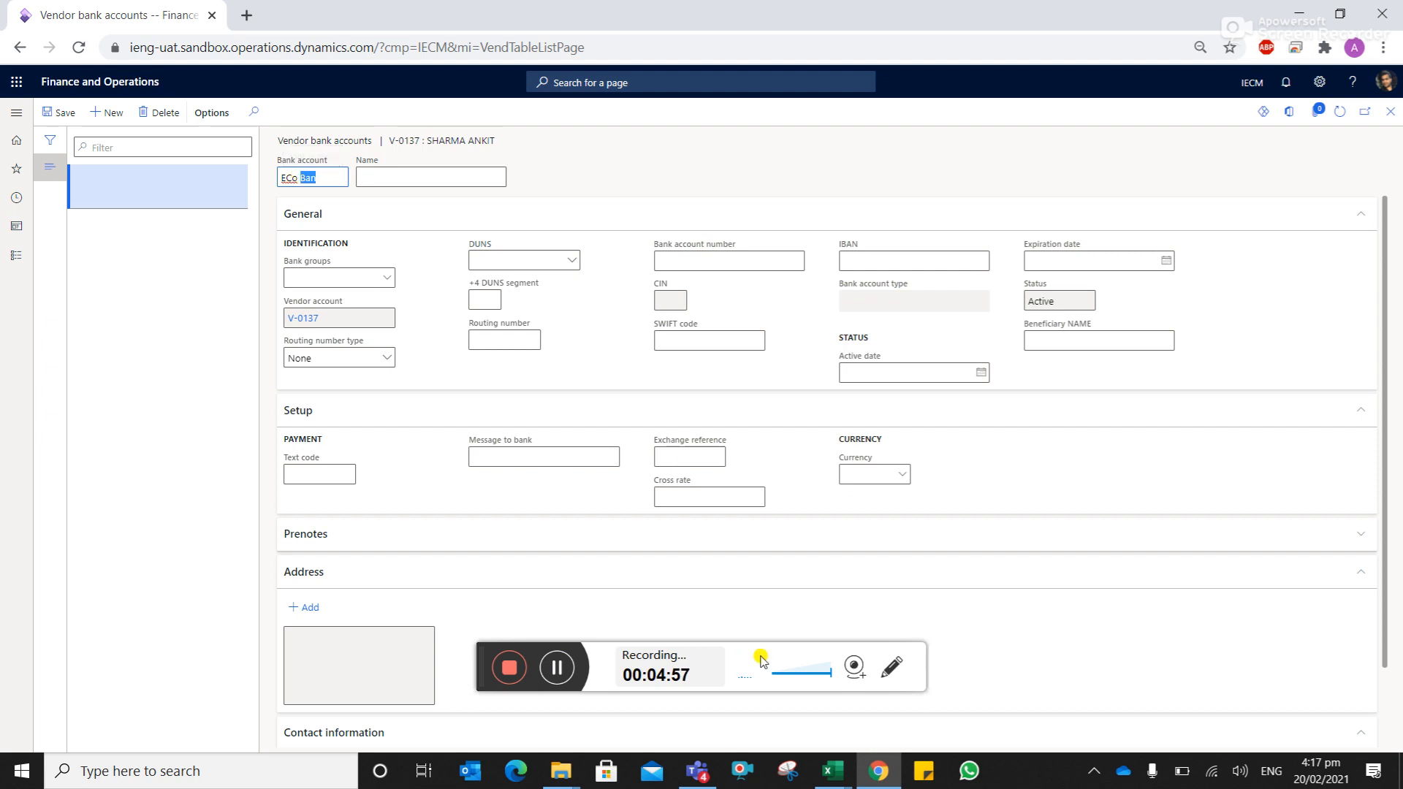
{"action": "key", "text": "ctrl+shift+Left"}
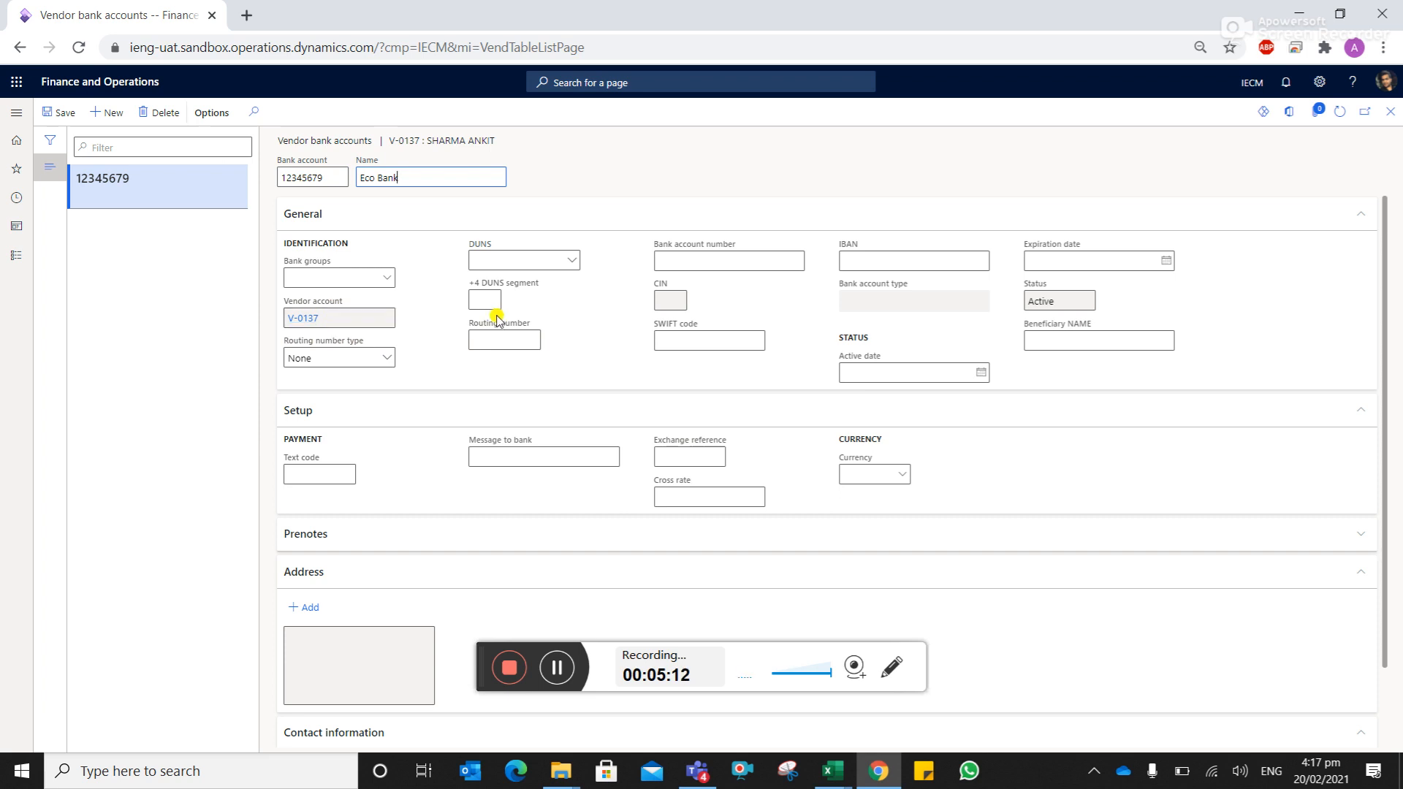
- Enter the Eco Bank account number, save the bank account, and return to the vendor
{"action": "left_click", "coordinate": [746, 261]}
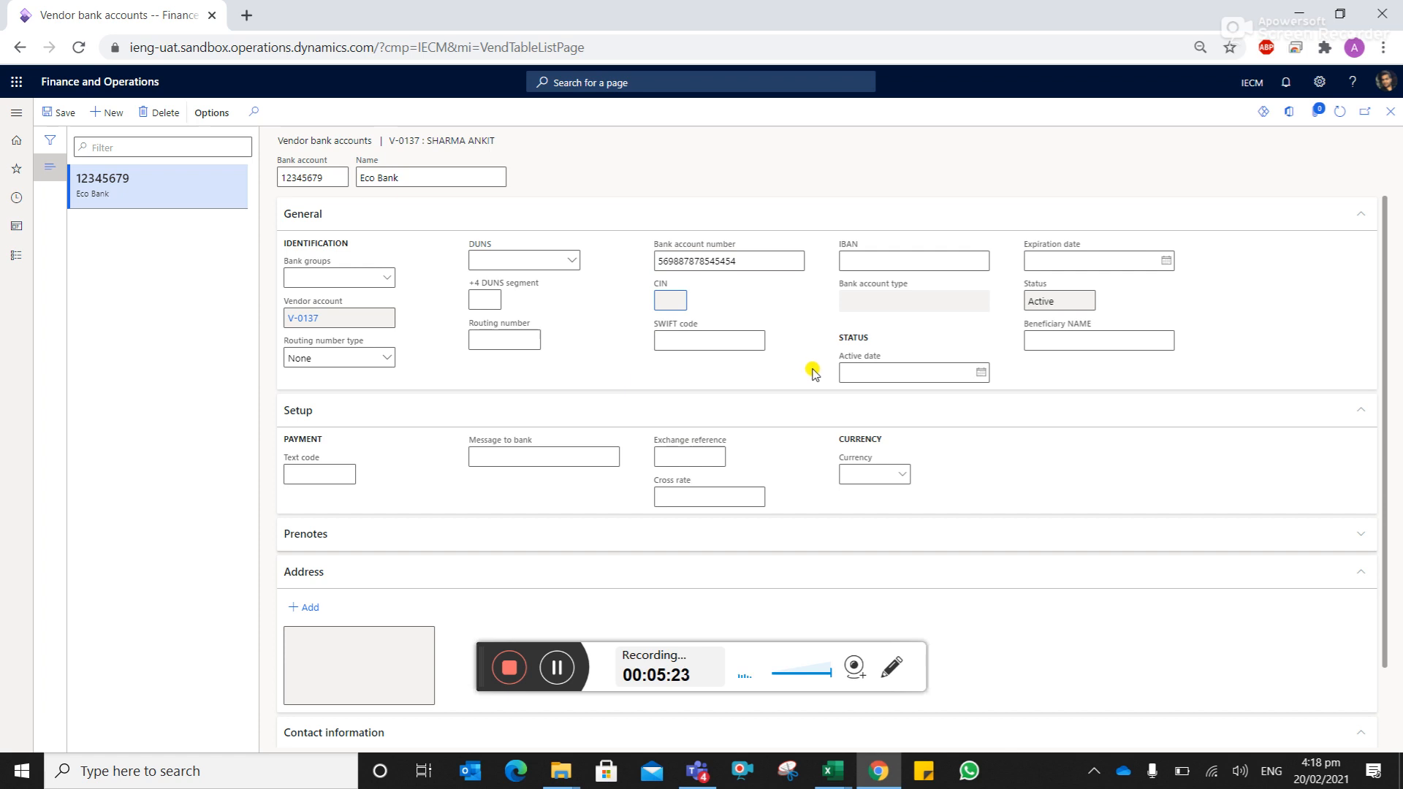
{"action": "scroll", "coordinate": [740, 381], "scroll_direction": "down", "scroll_amount": 1}
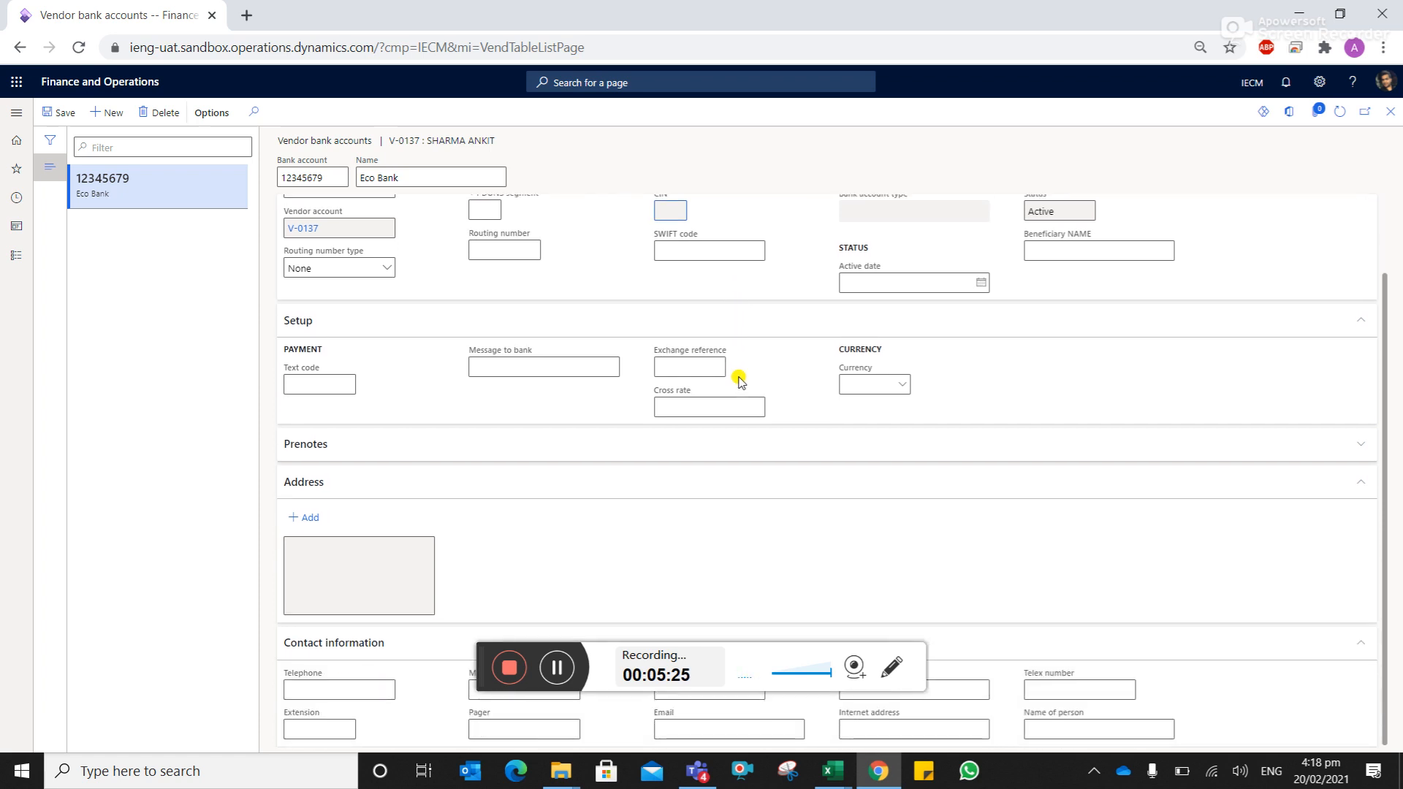
{"action": "left_click", "coordinate": [62, 114]}
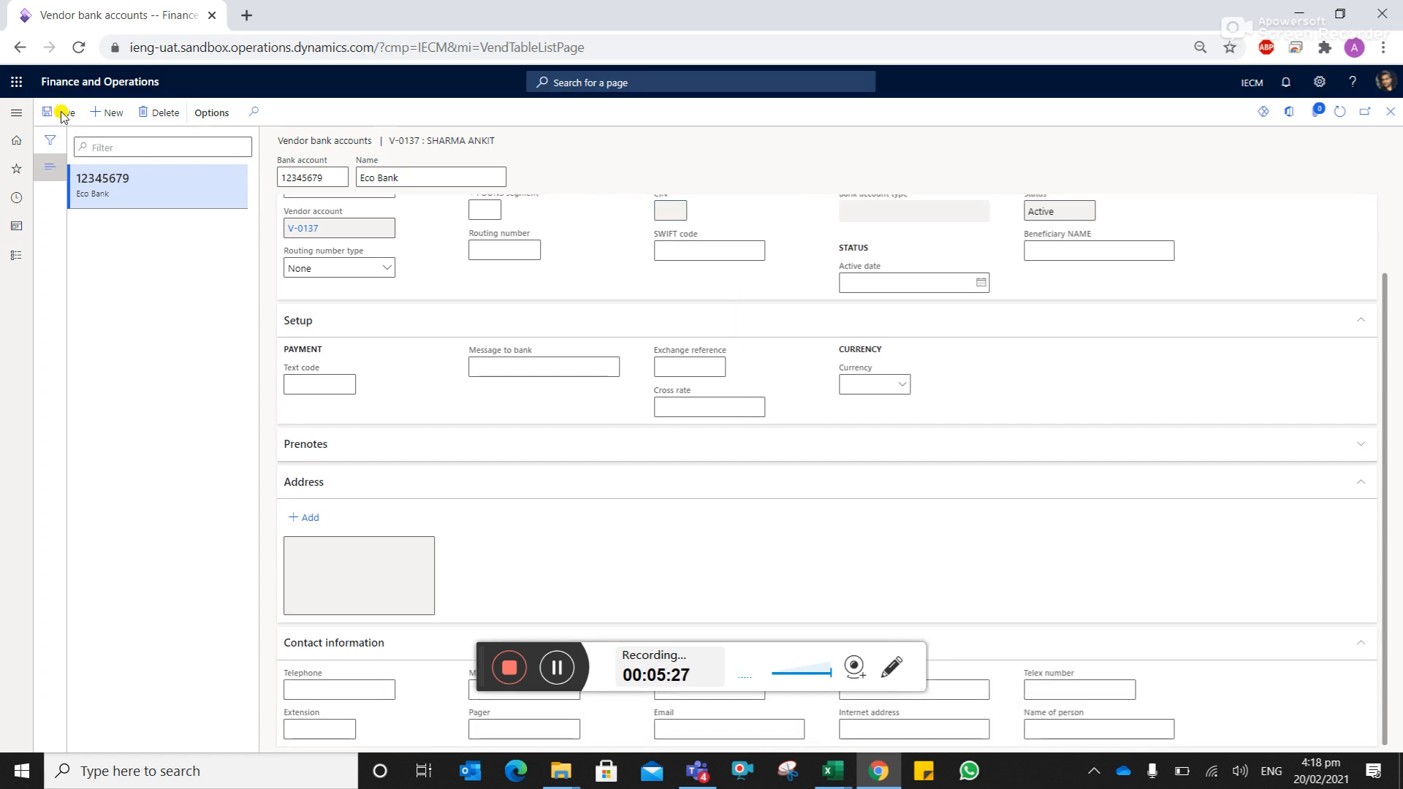
{"action": "left_click", "coordinate": [16, 49]}
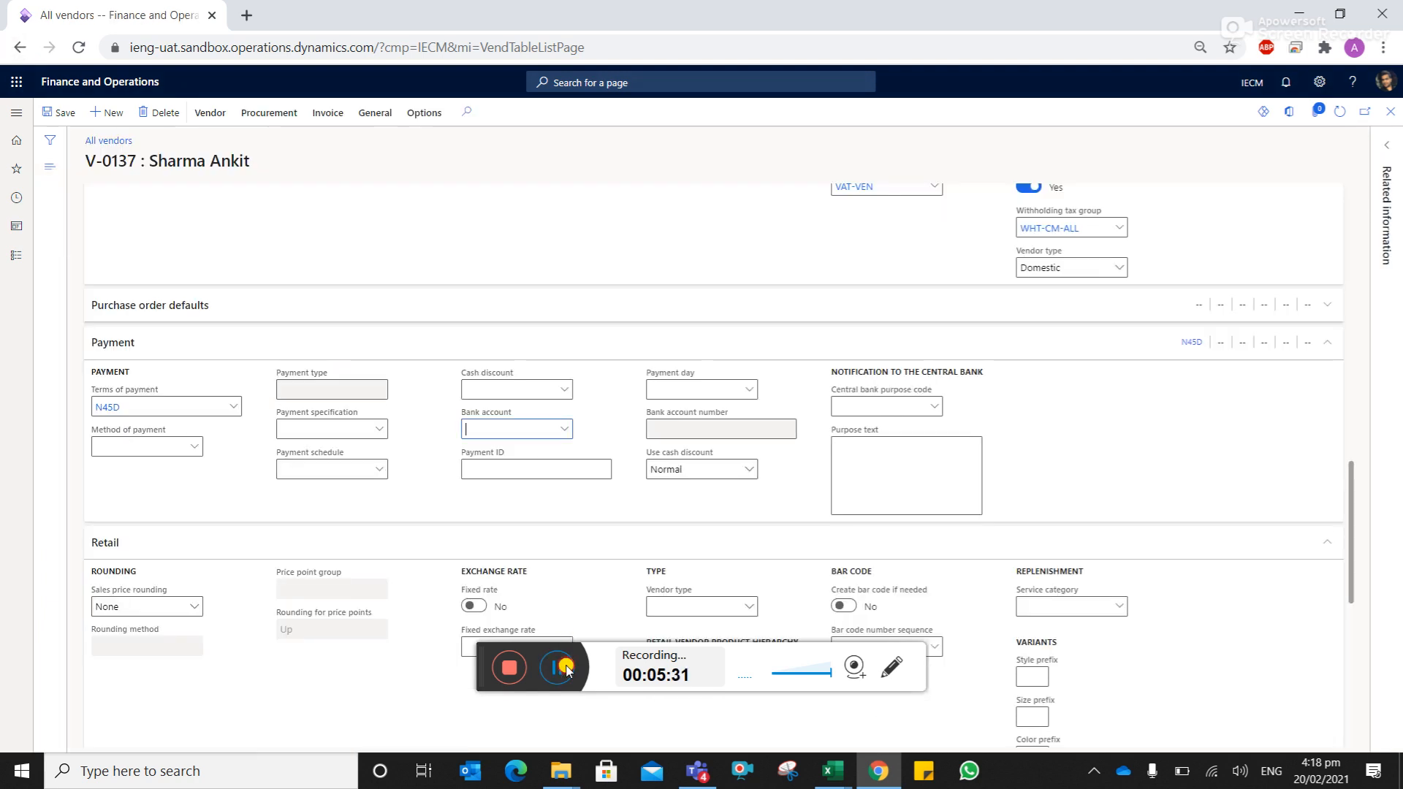
- Choose the Eco Bank account in the Payment section's Bank account lookup
{"action": "left_click", "coordinate": [568, 432]}
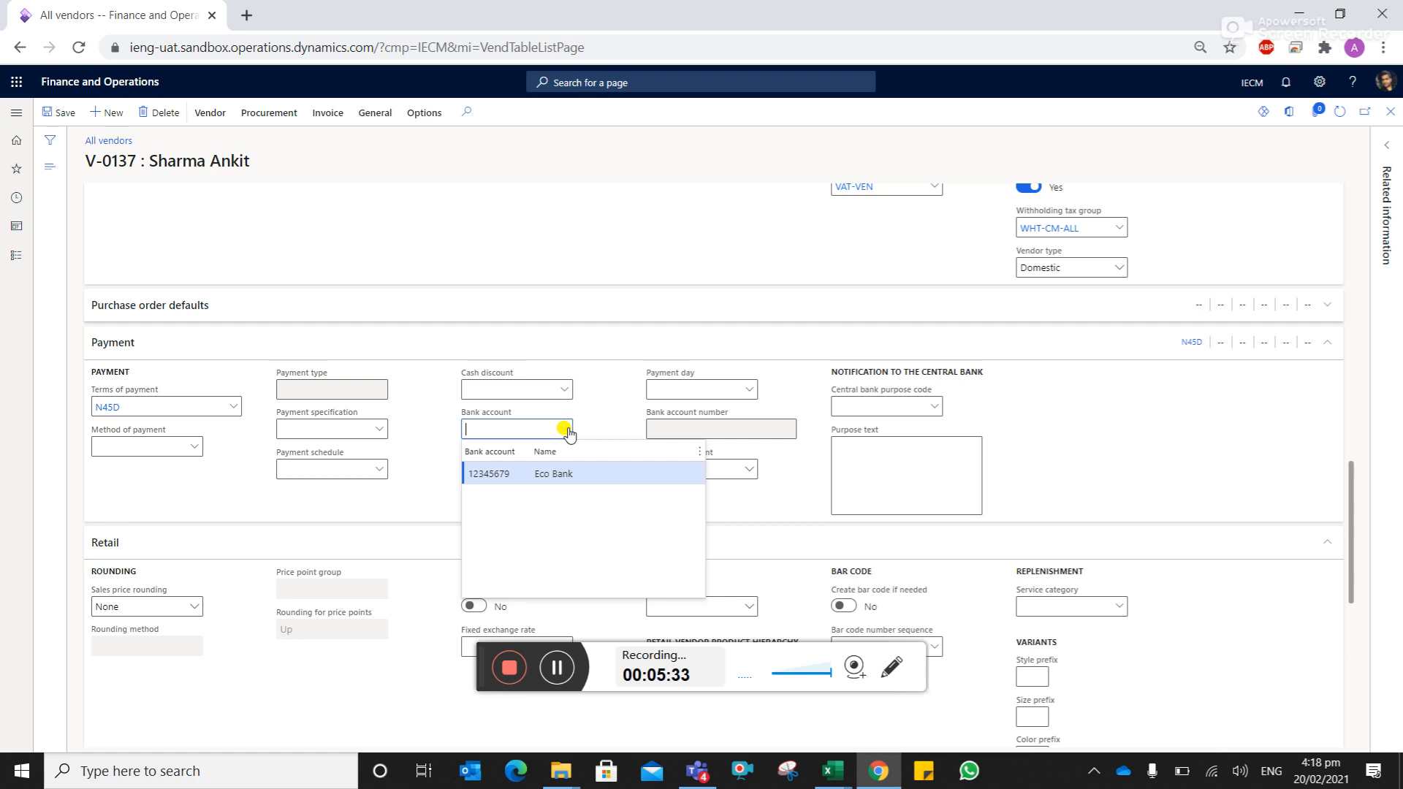
{"action": "left_click", "coordinate": [570, 475]}
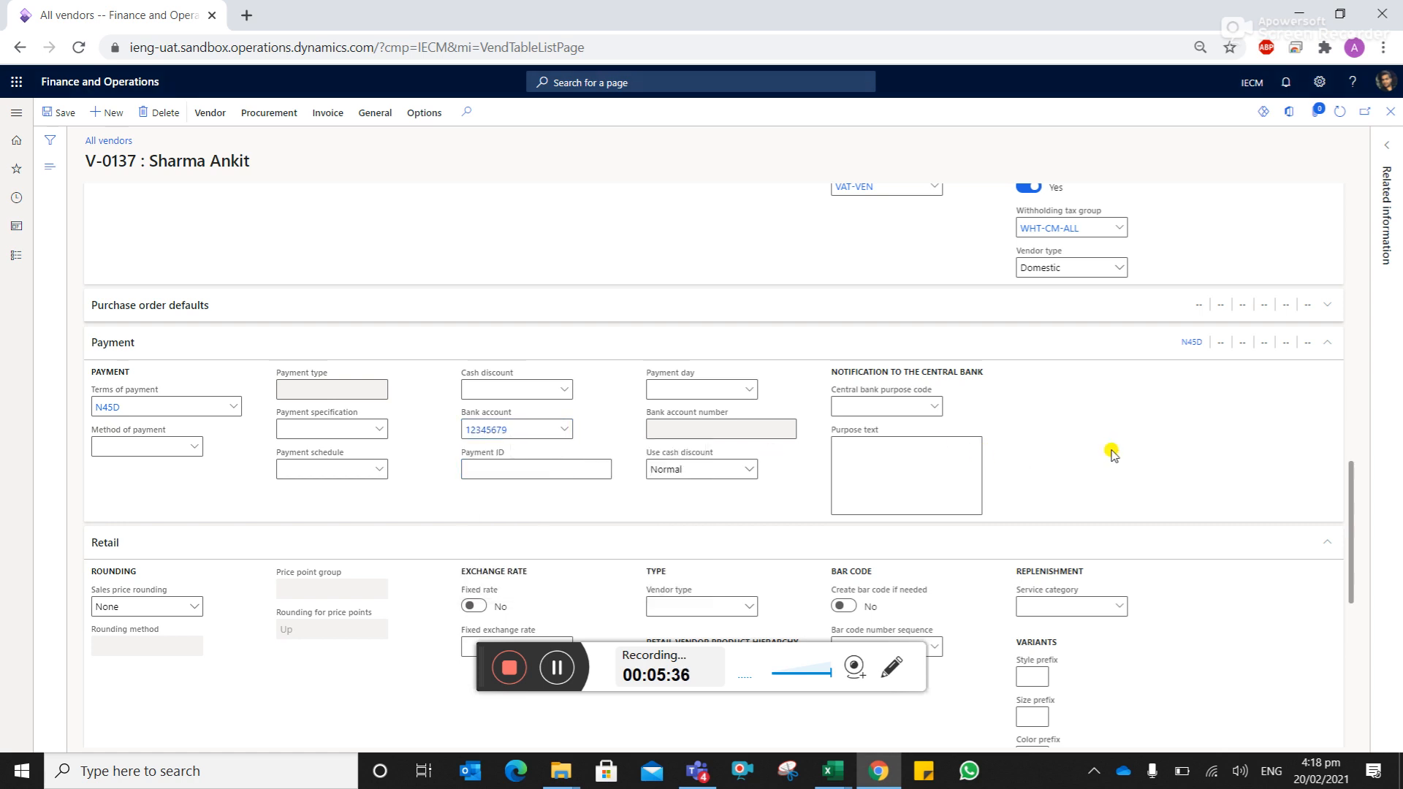
{"action": "scroll", "coordinate": [1111, 453], "scroll_direction": "down", "scroll_amount": 3}
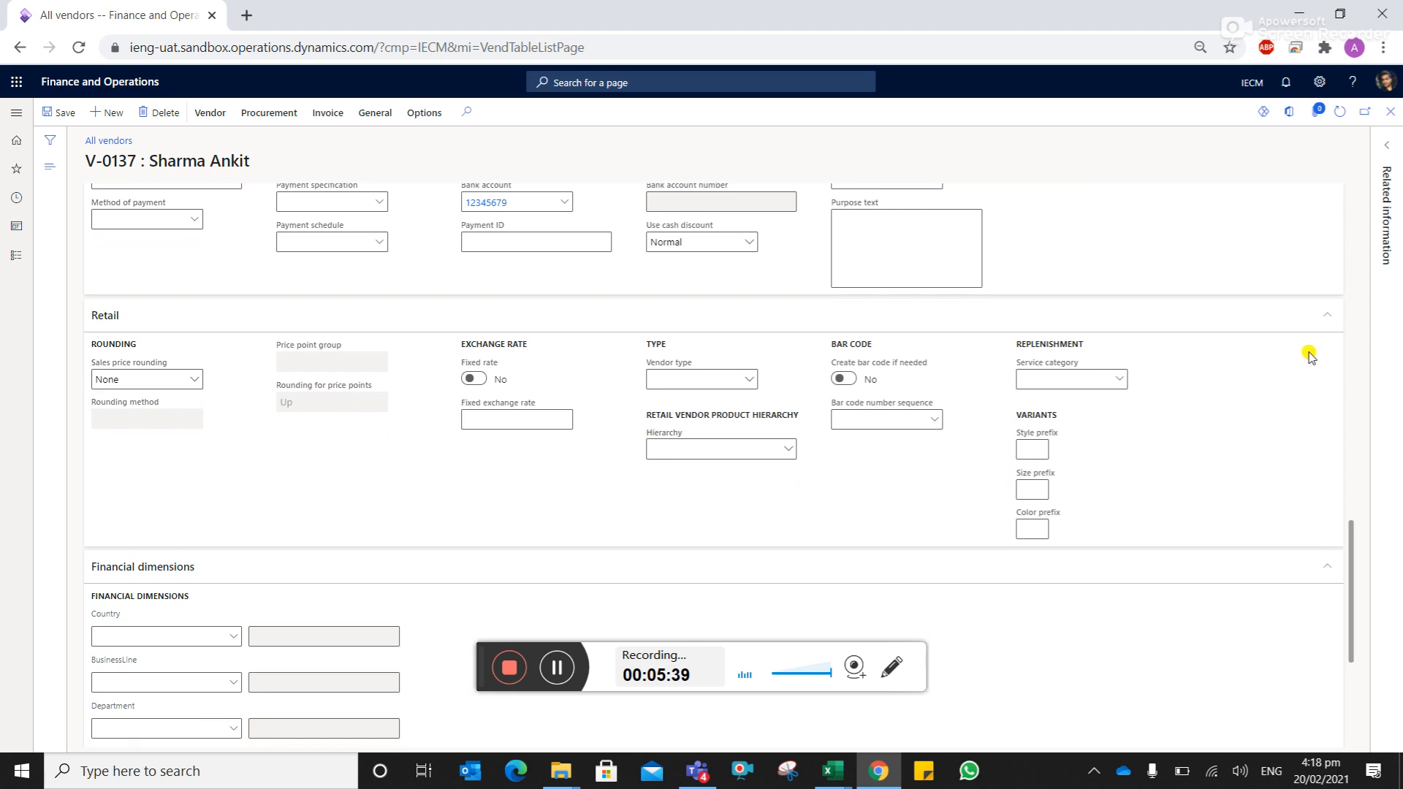
- Set financial dimensions Country to CM (Cameroon) and BusinessLine to OM (O & M)
{"action": "left_click", "coordinate": [1318, 318]}
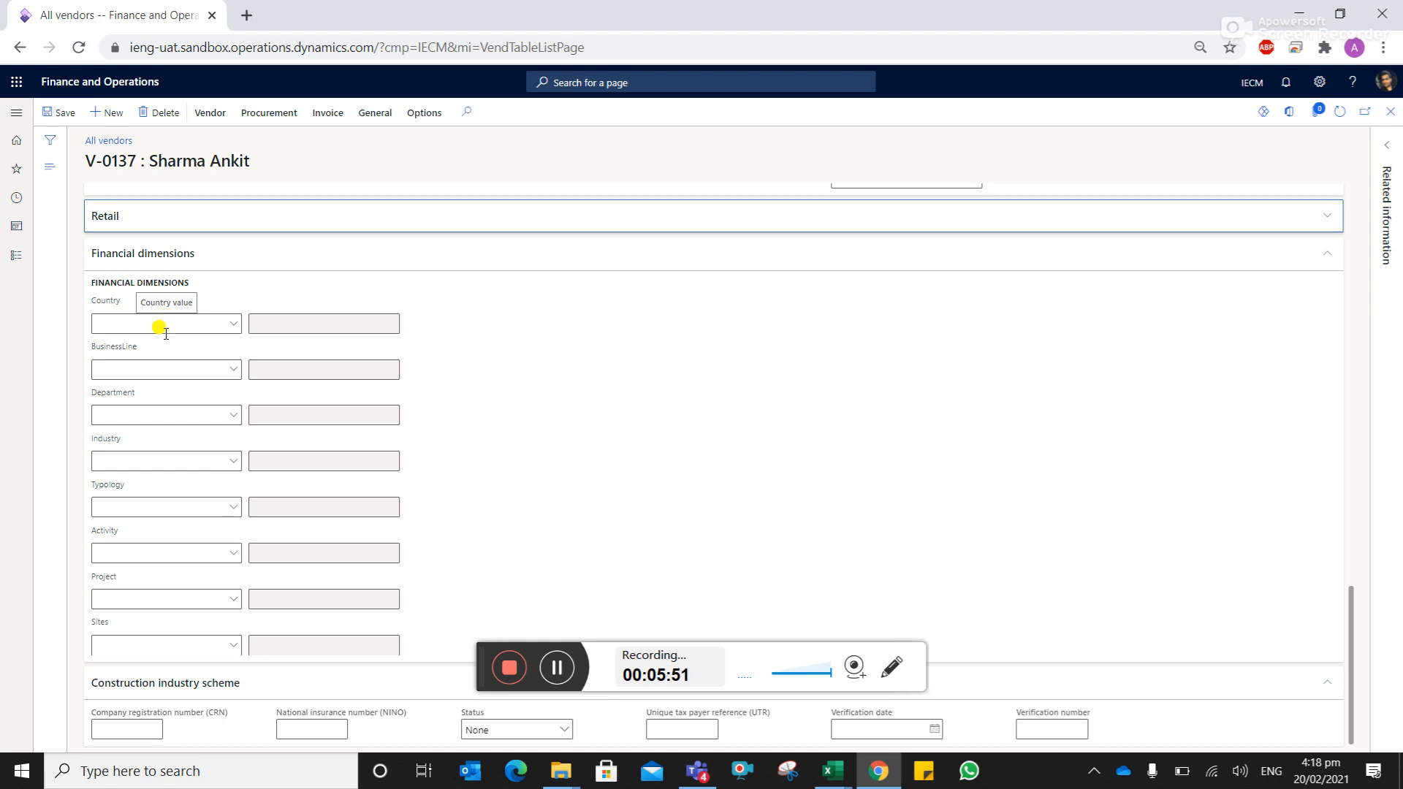
{"action": "left_click", "coordinate": [158, 322]}
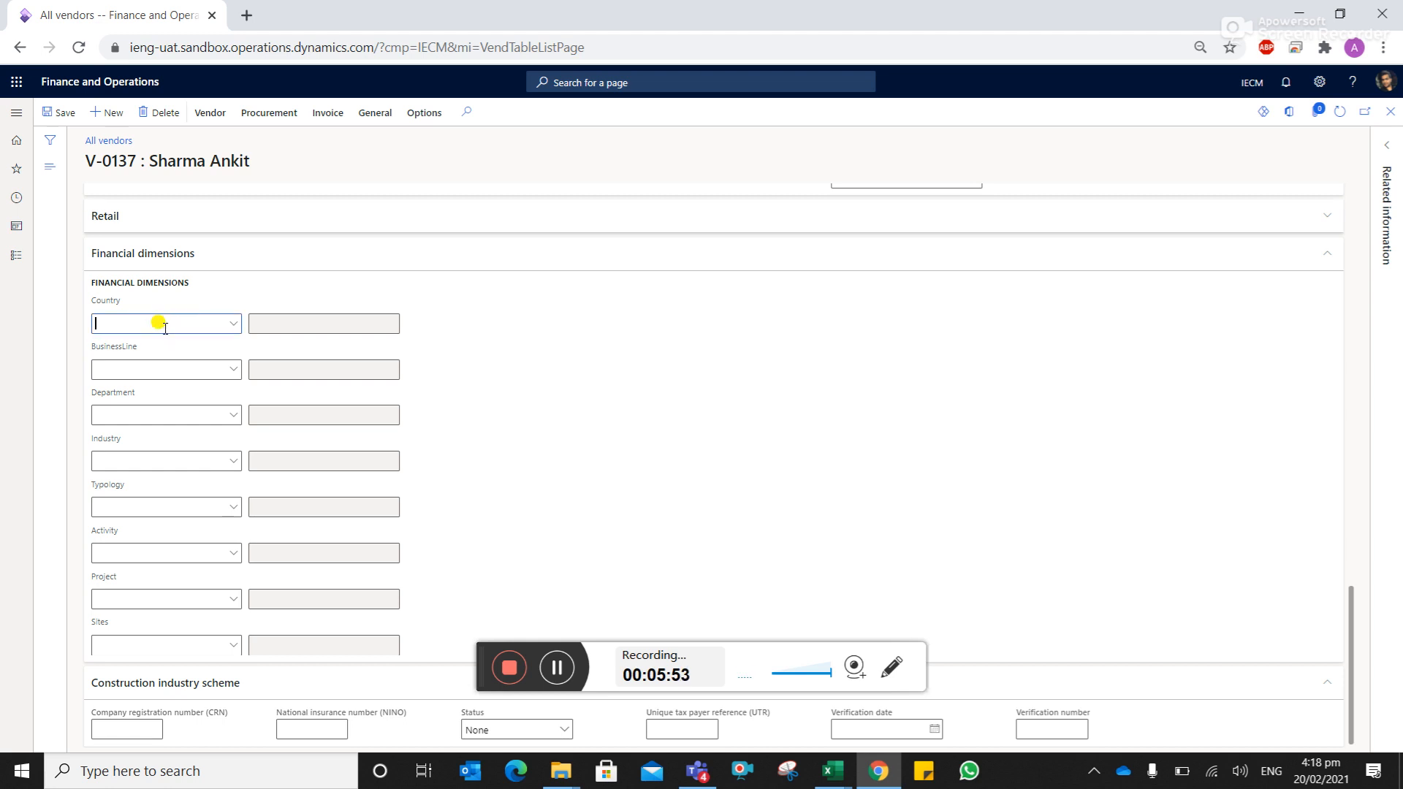
{"action": "type", "text": "CM"}
{"action": "key", "text": "Tab"}
{"action": "type", "text": "OM"}
{"action": "key", "text": "Tab"}
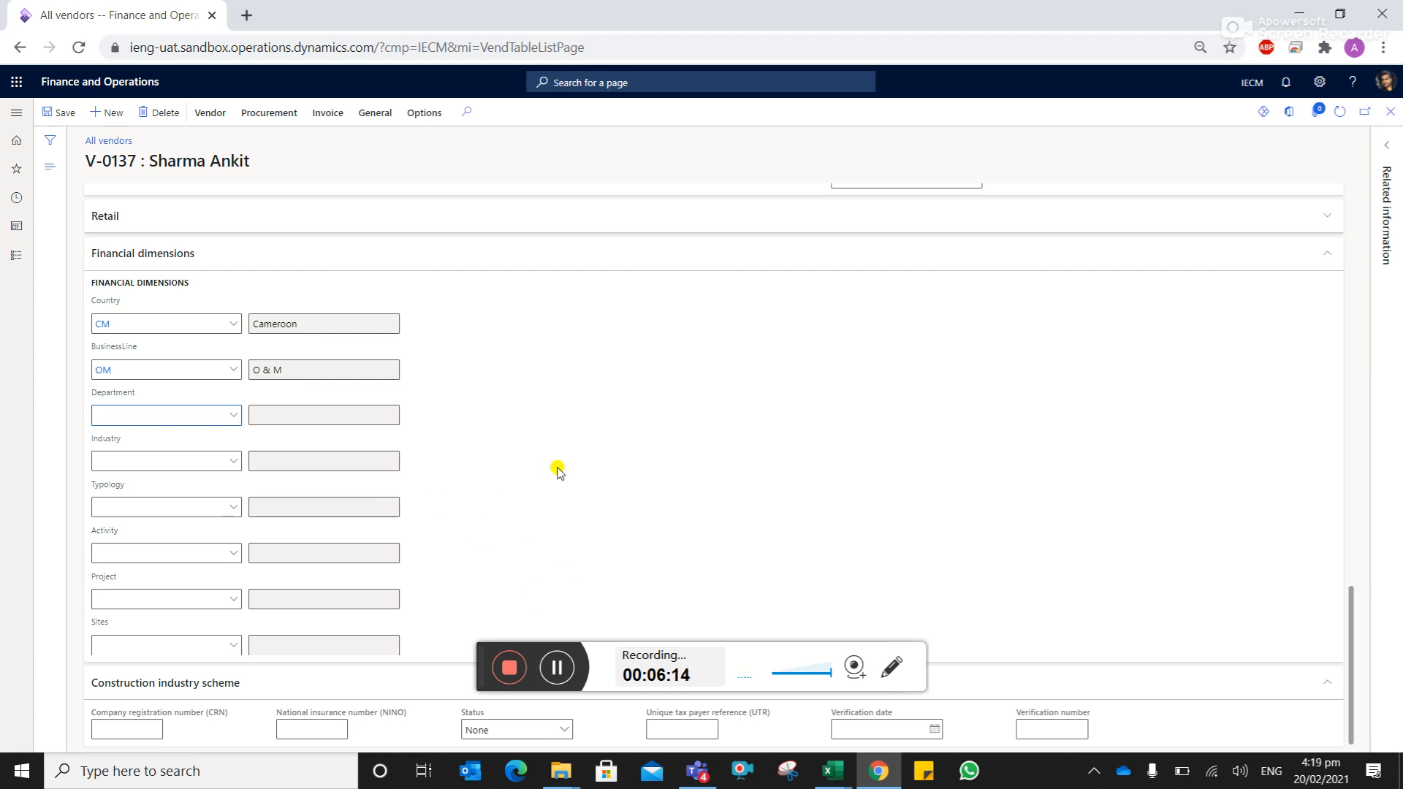
- Save the finished vendor (group V01, currency XAF) and go back to All vendors
{"action": "scroll", "coordinate": [559, 471], "scroll_direction": "up", "scroll_amount": 15}
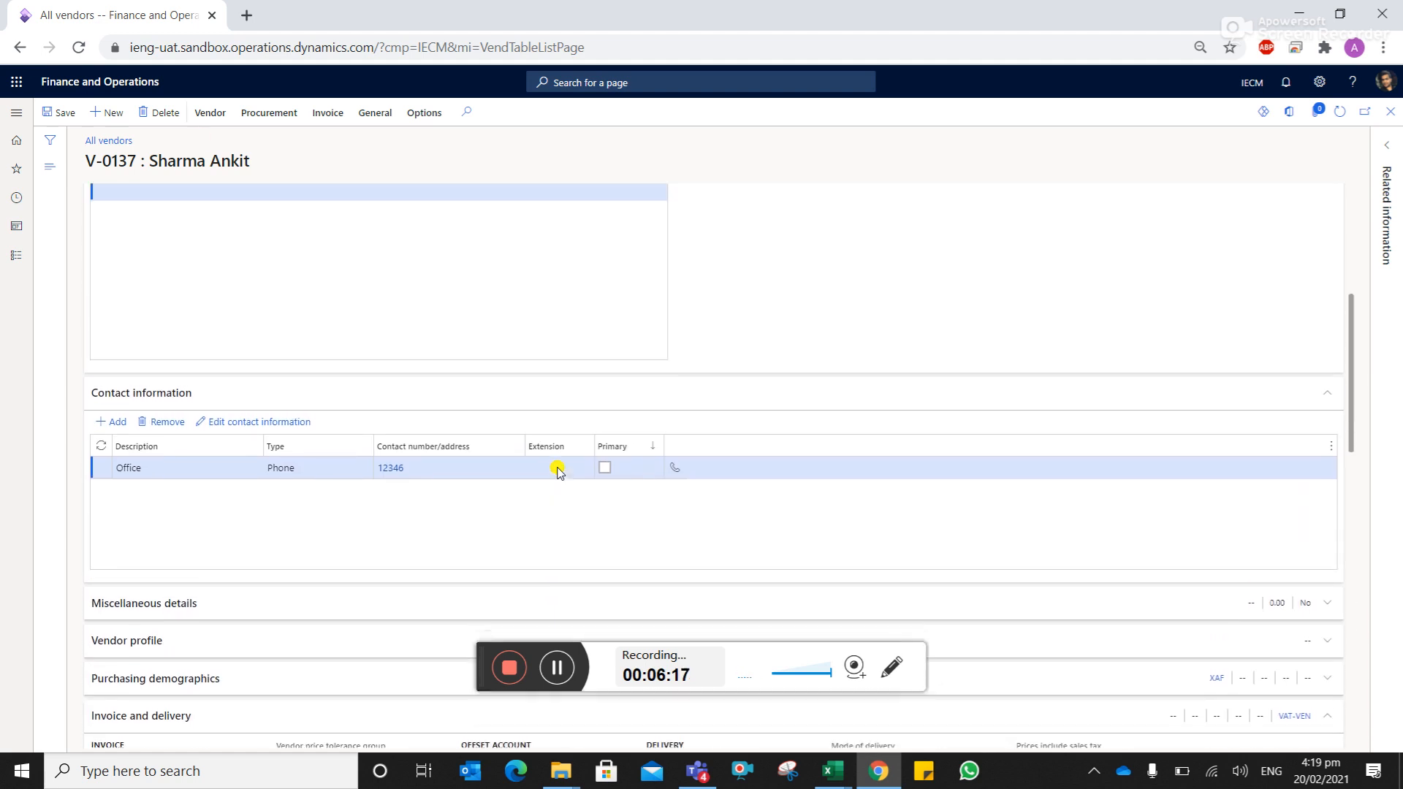
{"action": "left_click", "coordinate": [64, 115]}
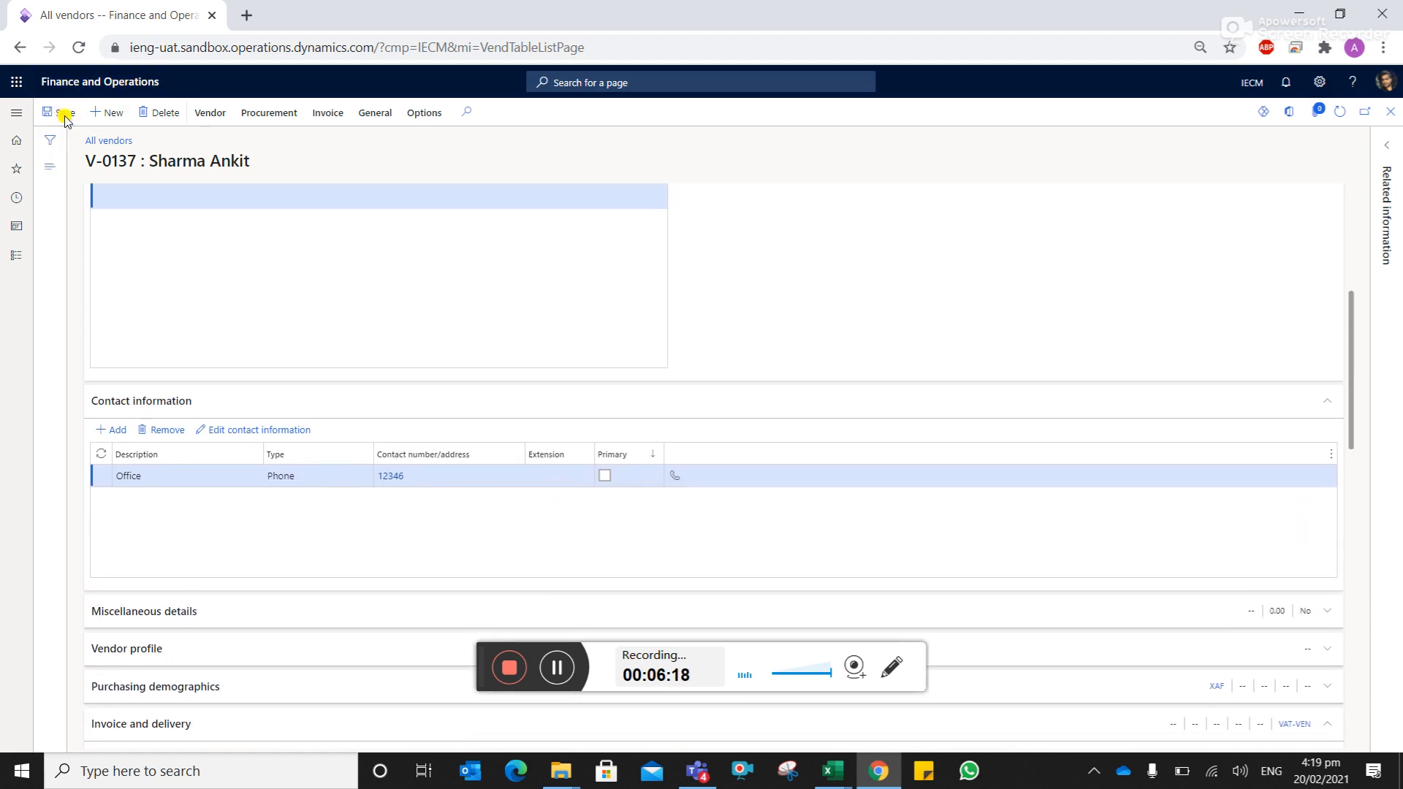
{"action": "left_click", "coordinate": [556, 670]}
{"action": "scroll", "coordinate": [636, 404], "scroll_direction": "up", "scroll_amount": 20}
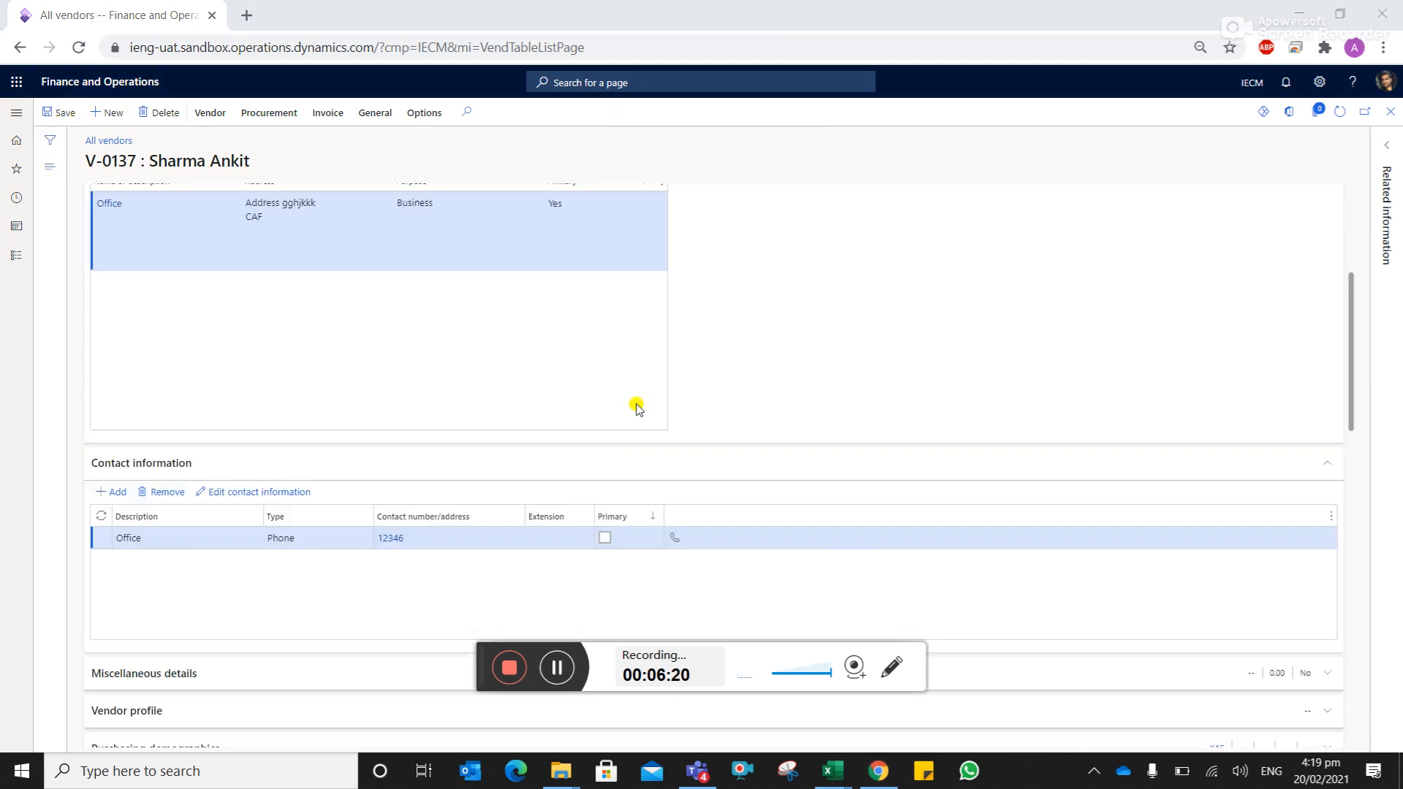
{"action": "left_click", "coordinate": [19, 47]}
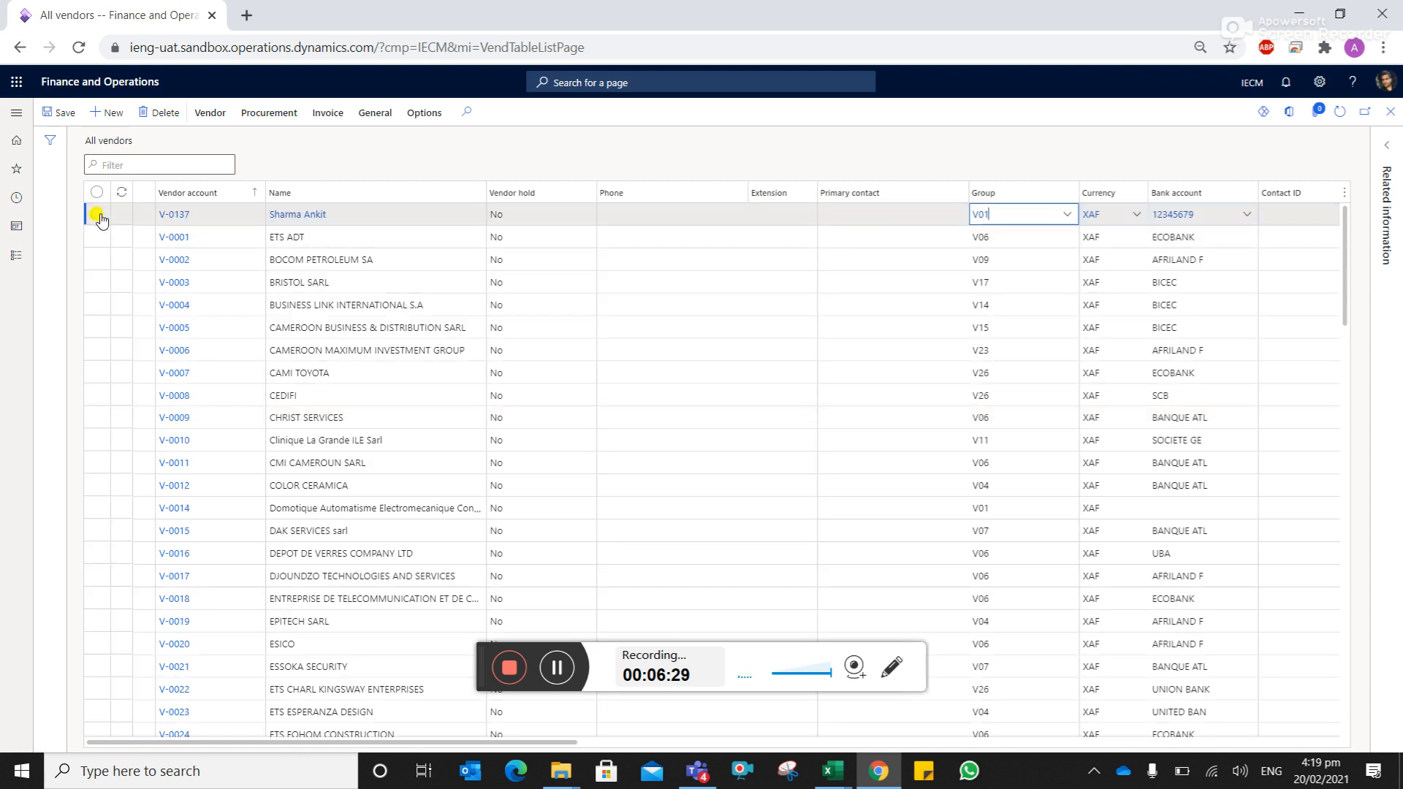
- Select the new vendor's row at the top of the All vendors grid
{"action": "left_click", "coordinate": [98, 211]}
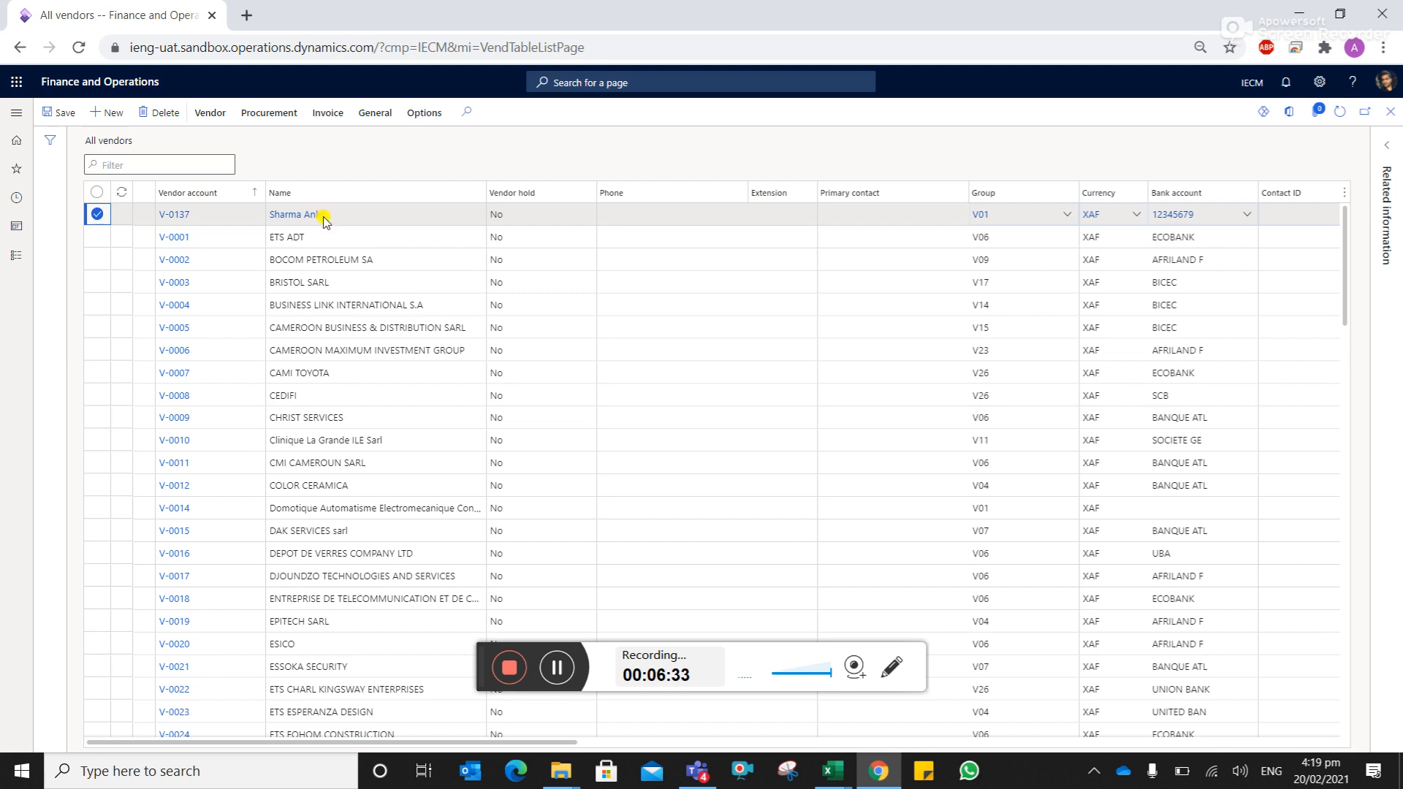
{"action": "left_click", "coordinate": [180, 219]}
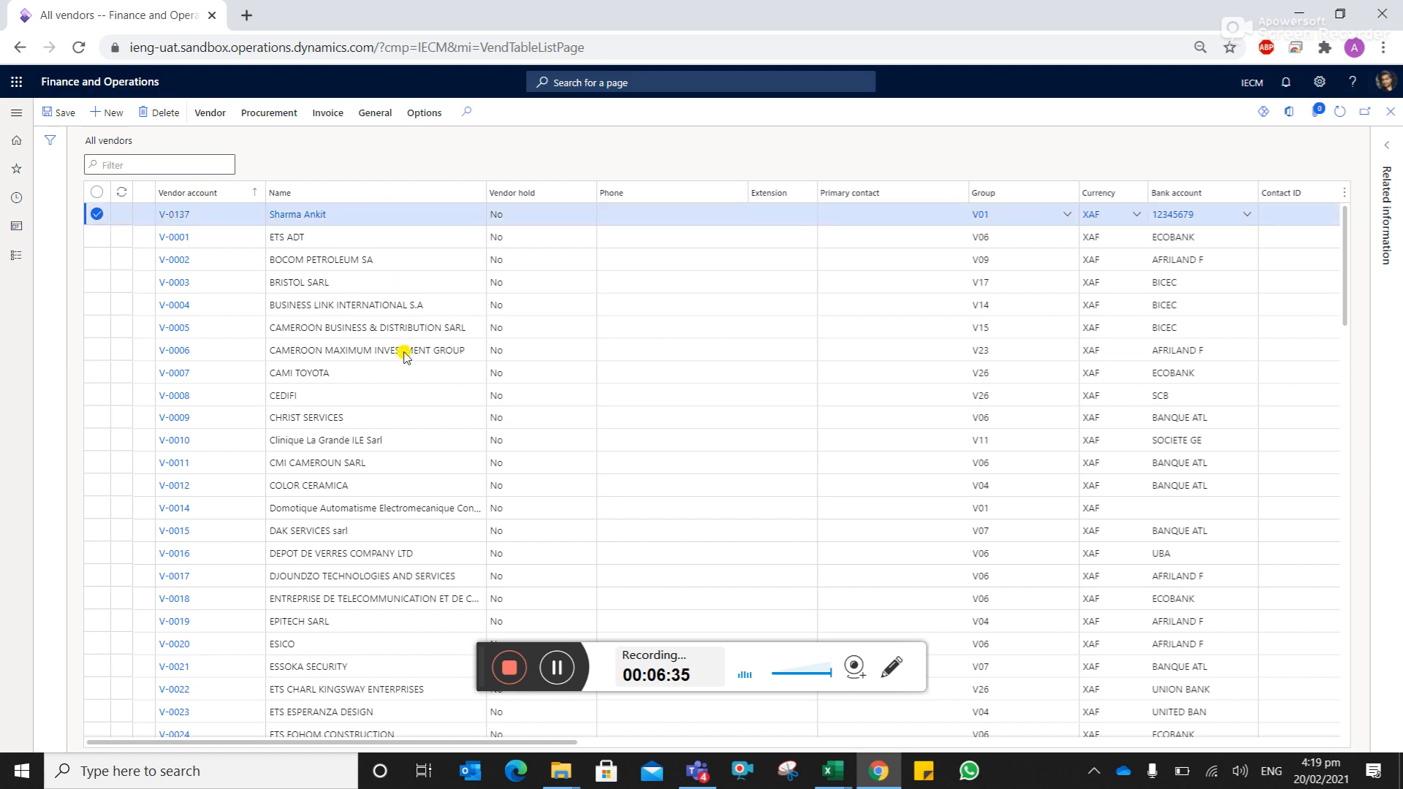